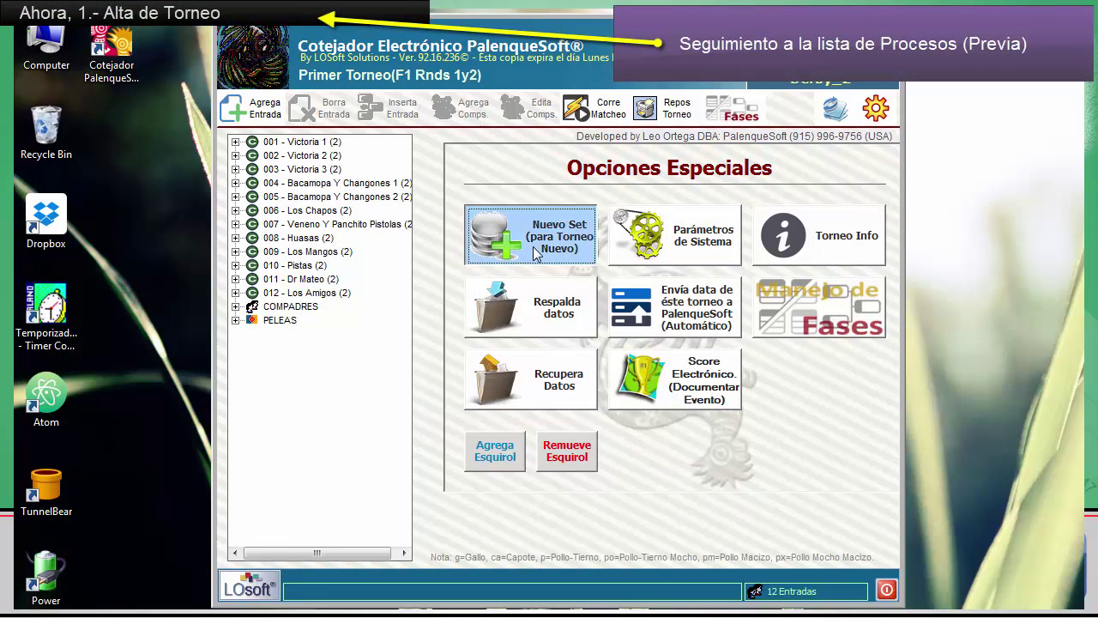
- Start a new data set for a new tournament of type "Derby 5 Gallos por Entrada", clearing the current data
left_click(533, 246)
left_click(585, 284)
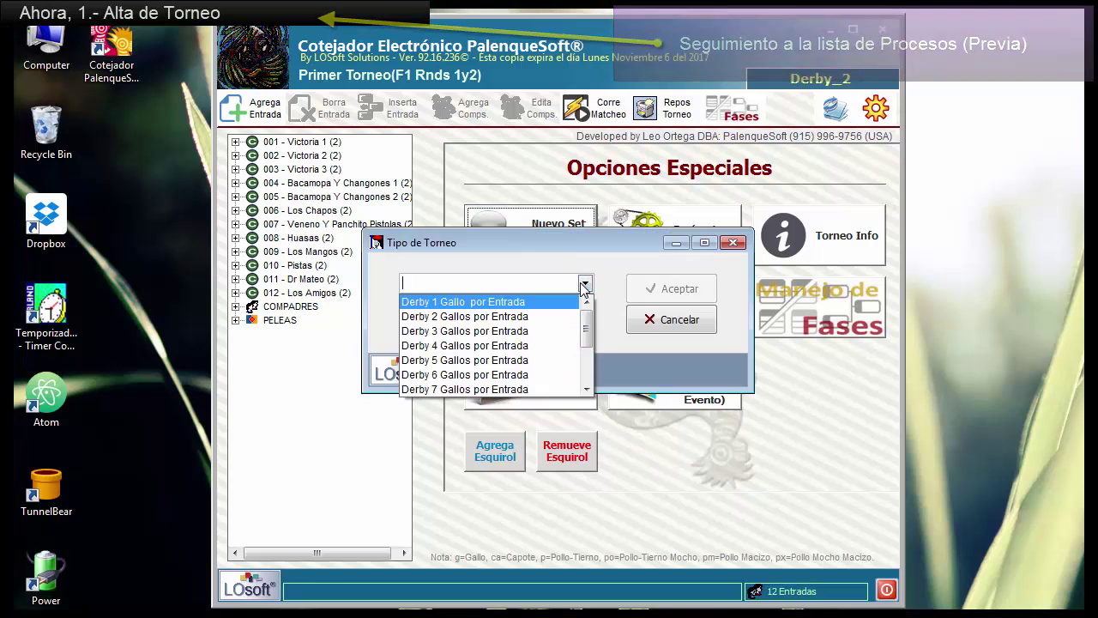
left_click(495, 359)
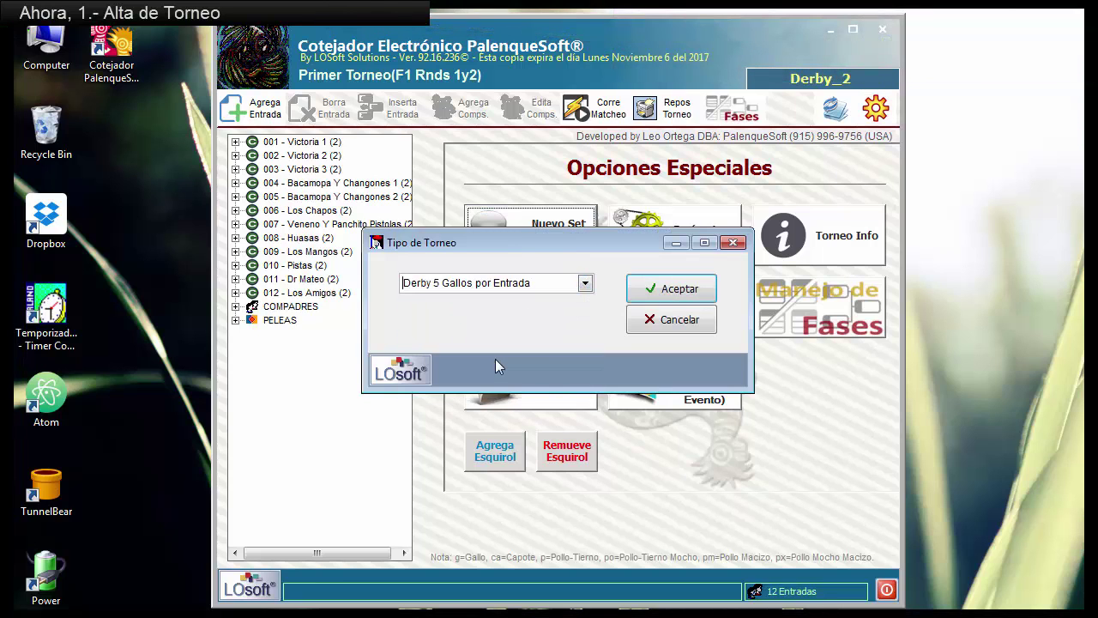
left_click(656, 290)
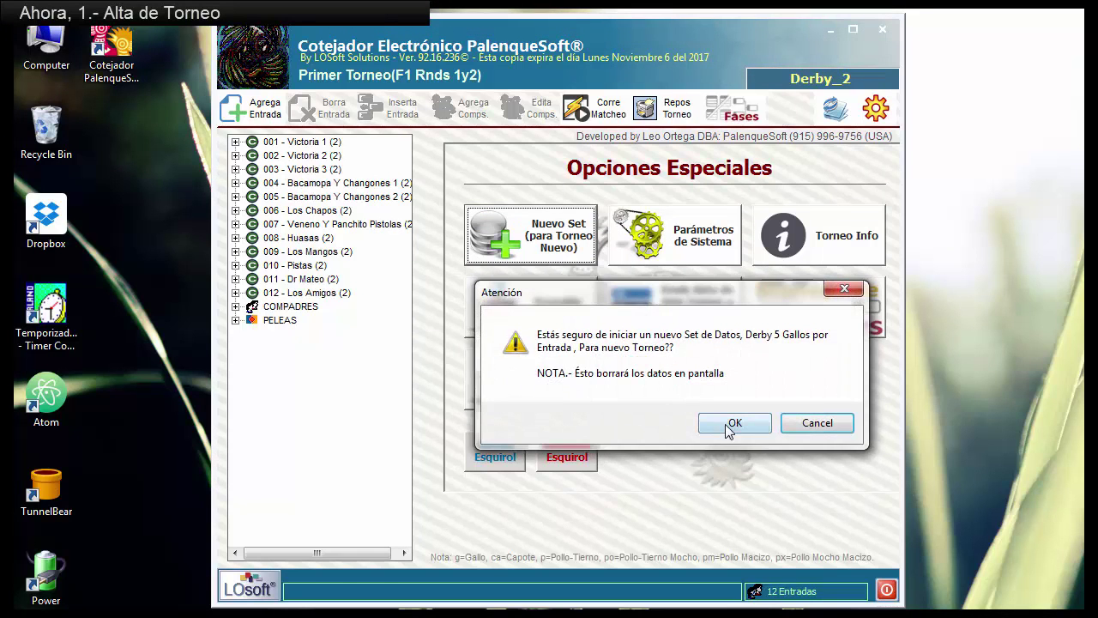
left_click(729, 426)
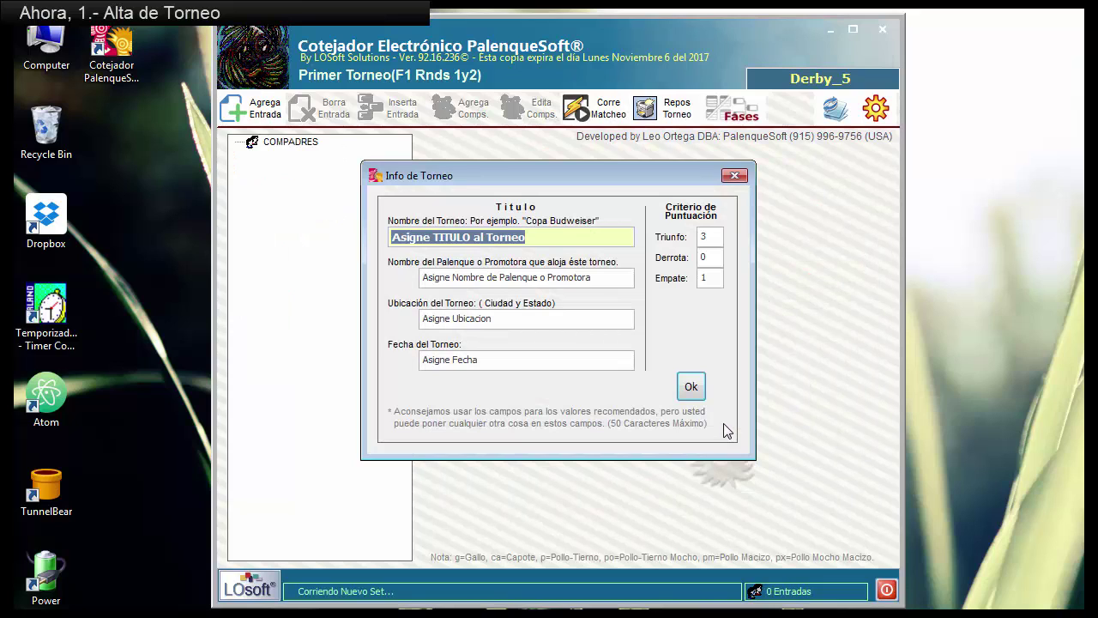
- Name the tournament "Derby Adela" and enter "PalenqueSoft" as the hosting palenque or promoter
type("Derb")
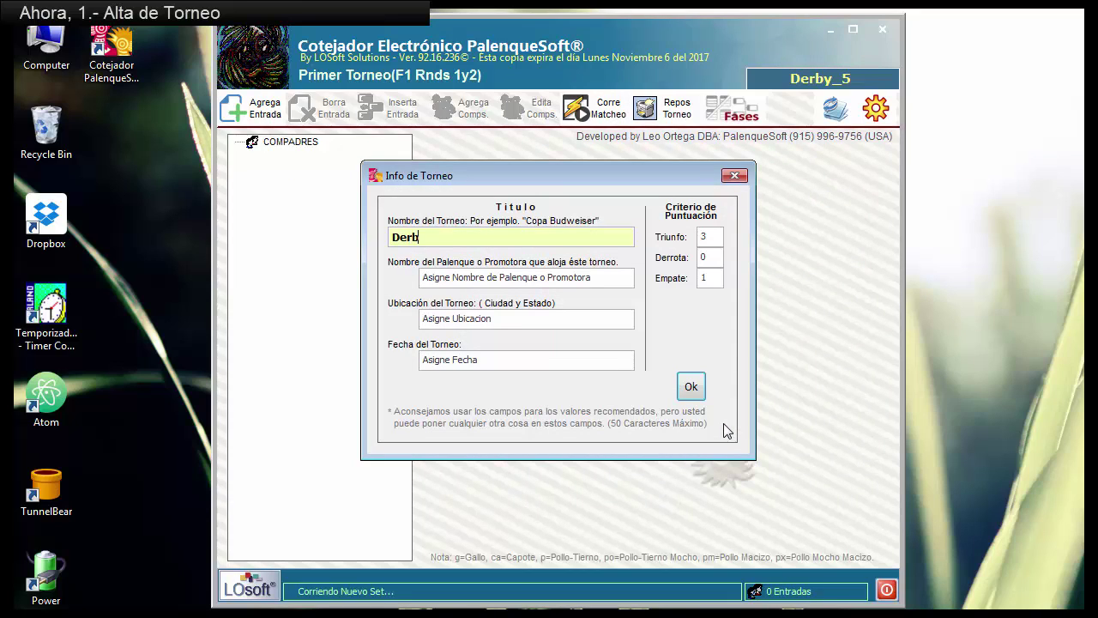
type("y Adela")
key("Tab")
type("Pale")
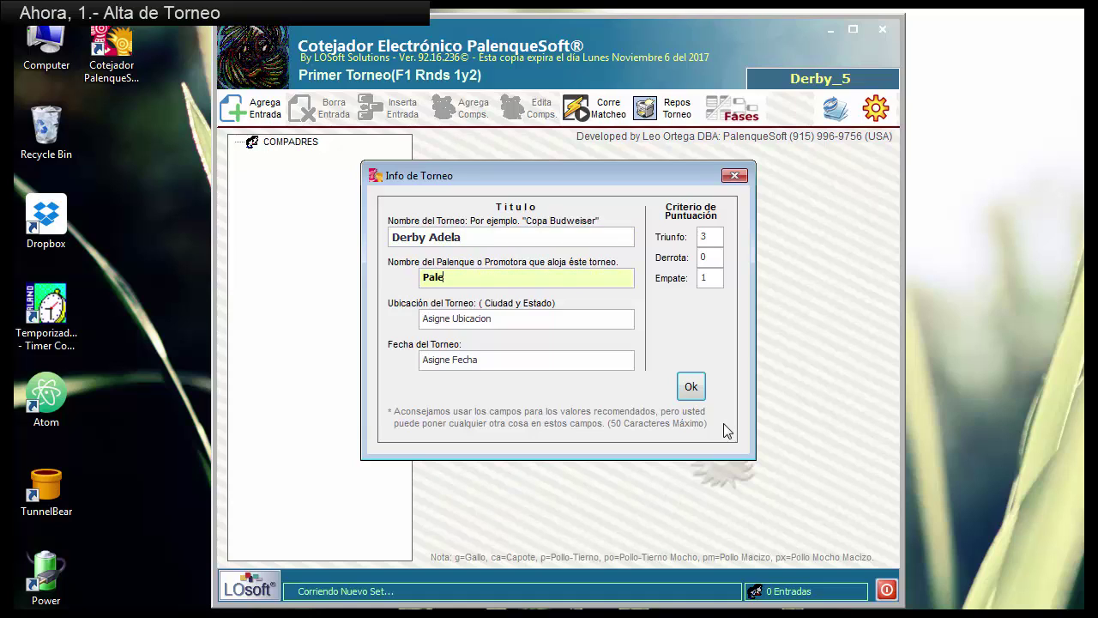
type("nqueSoft")
- Replace the tournament location placeholder with "(2) 2,000 (2) 2,100 (1) 2,200"
left_click(532, 315)
left_click_drag(529, 318, 369, 321)
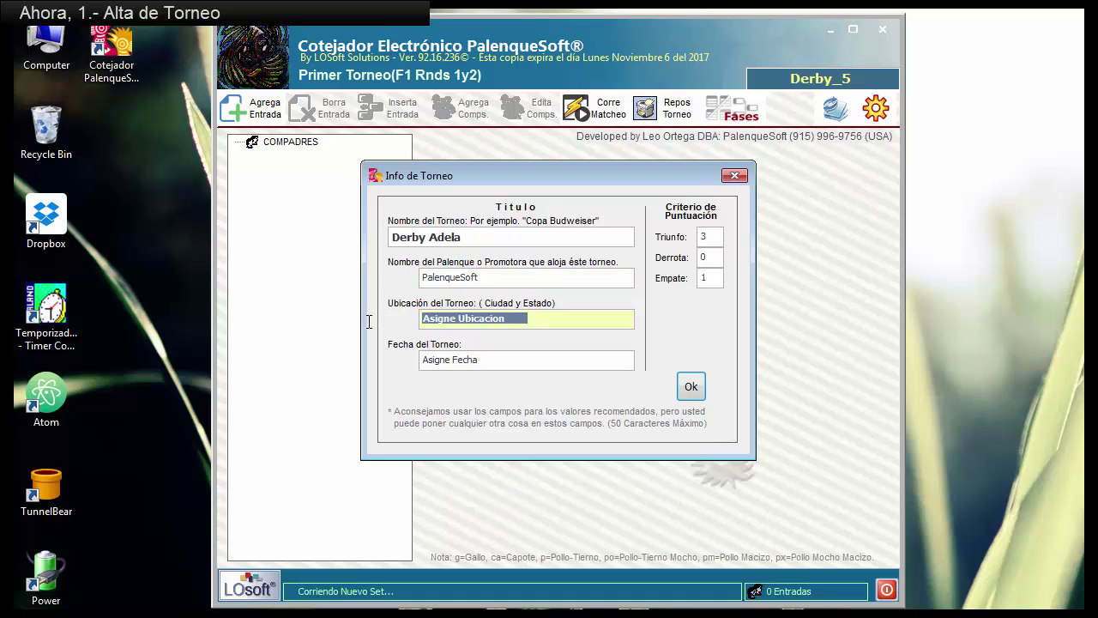
type("(2) 2")
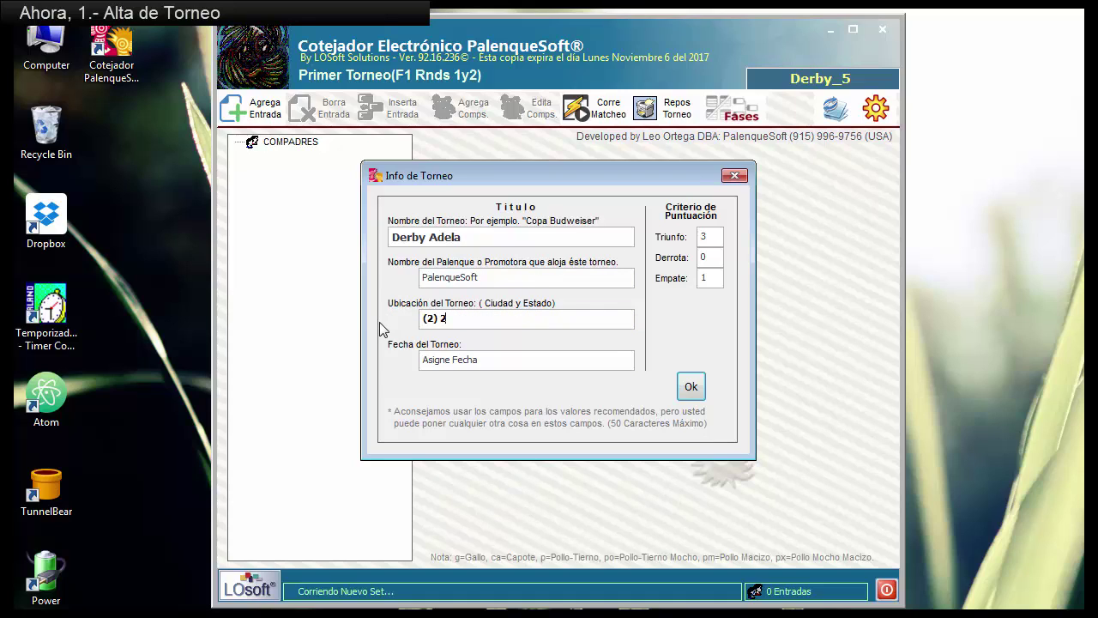
type(",000 (2) 2,100 (1) 2,200")
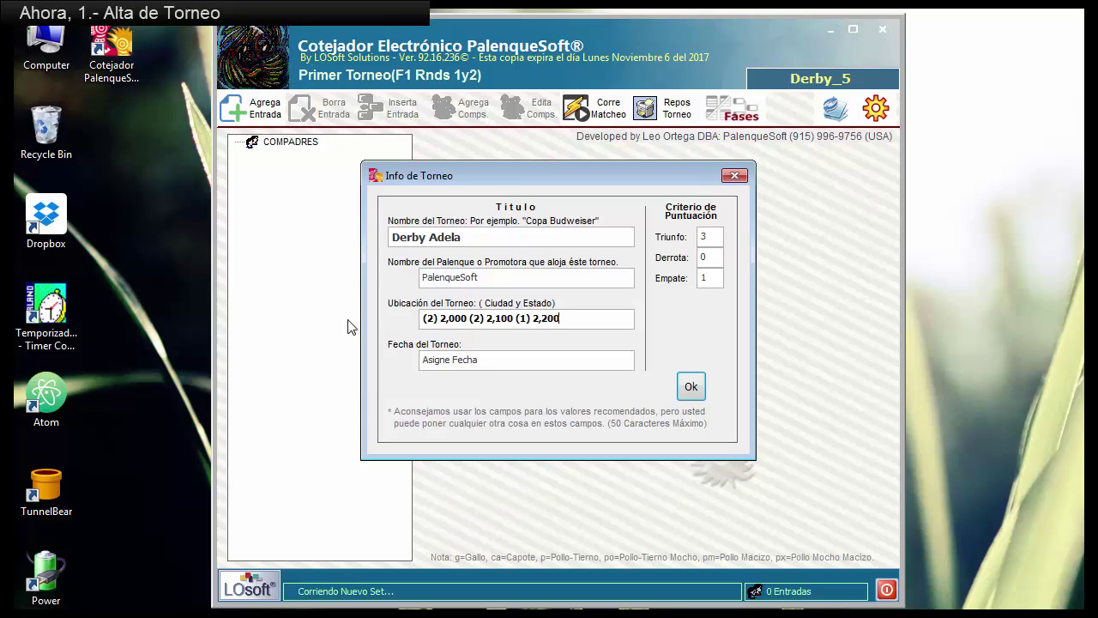
- Set the tournament date to "Dic. 5 2016" and accept the tournament information with the default scoring criteria
left_click(502, 361)
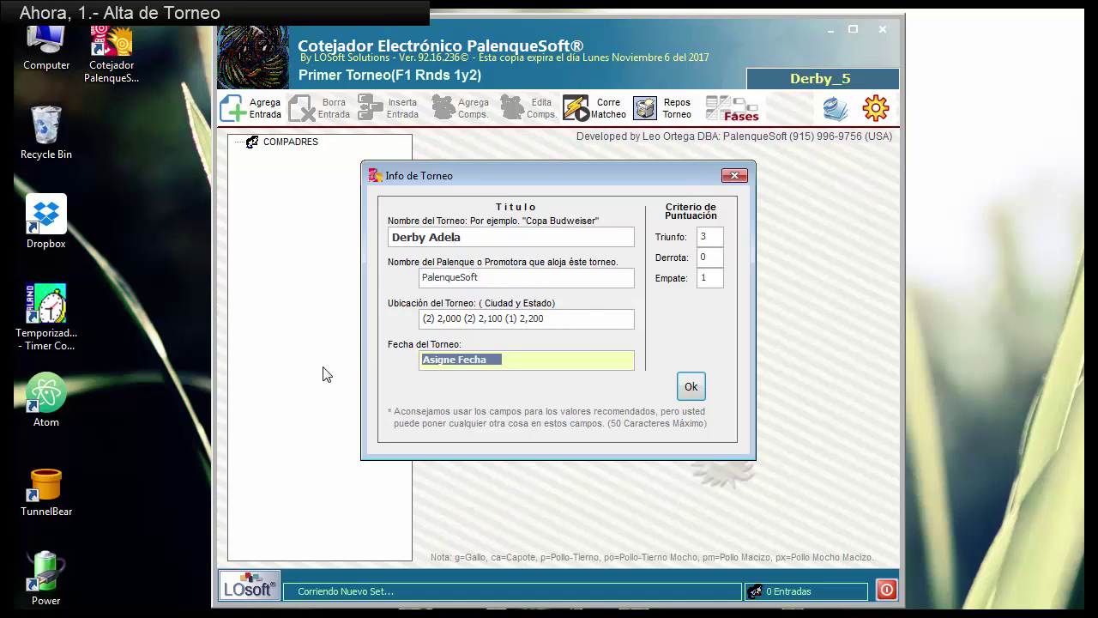
type("Dic")
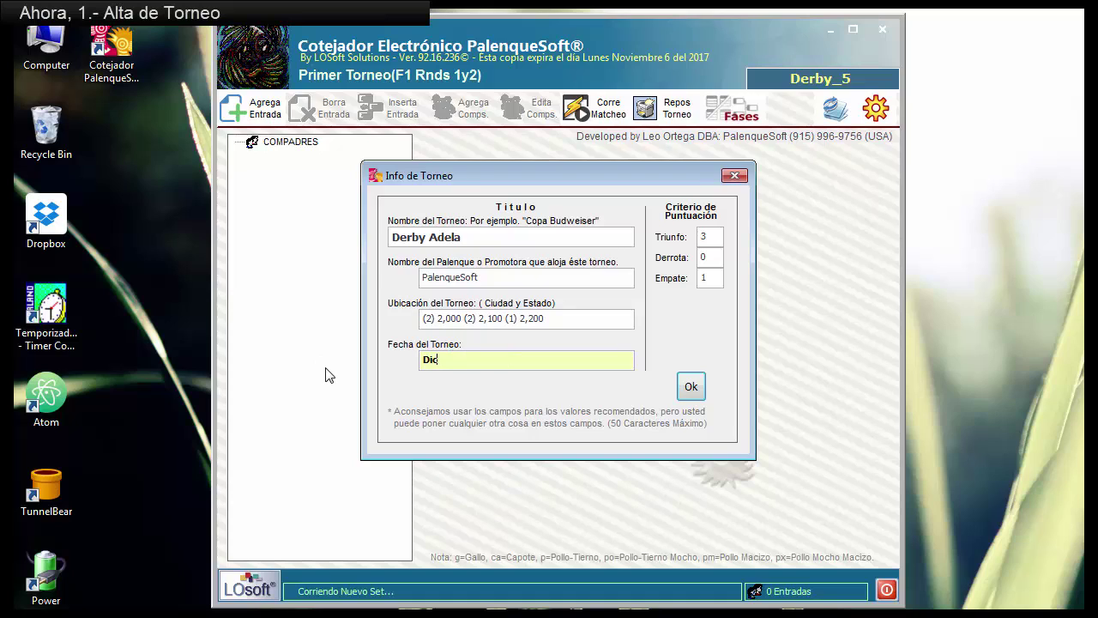
type(". 5 2016")
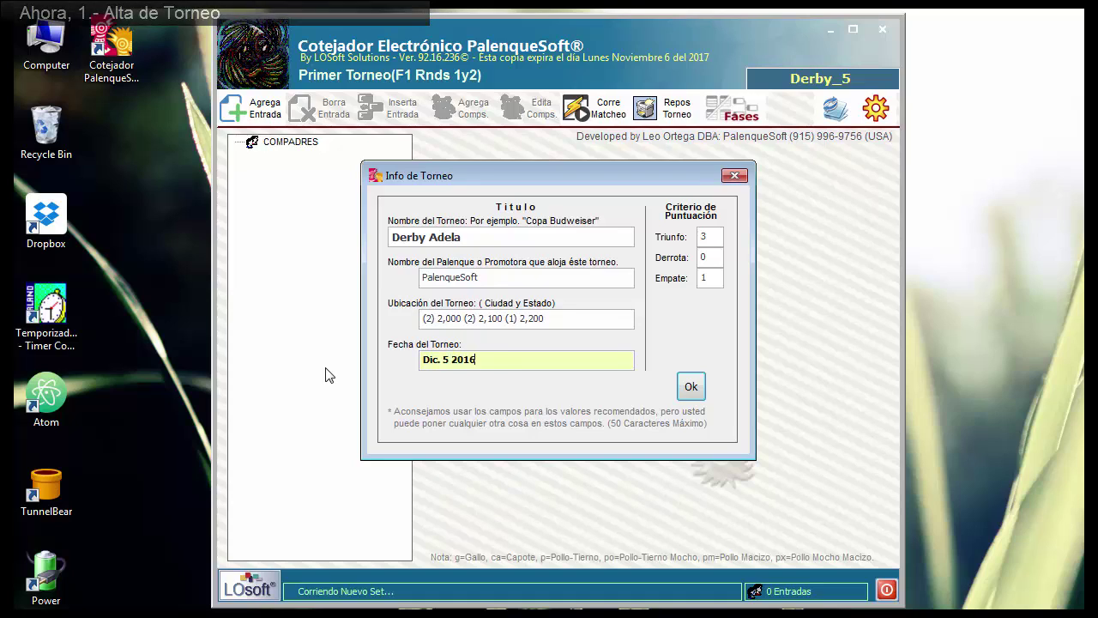
left_click(716, 236)
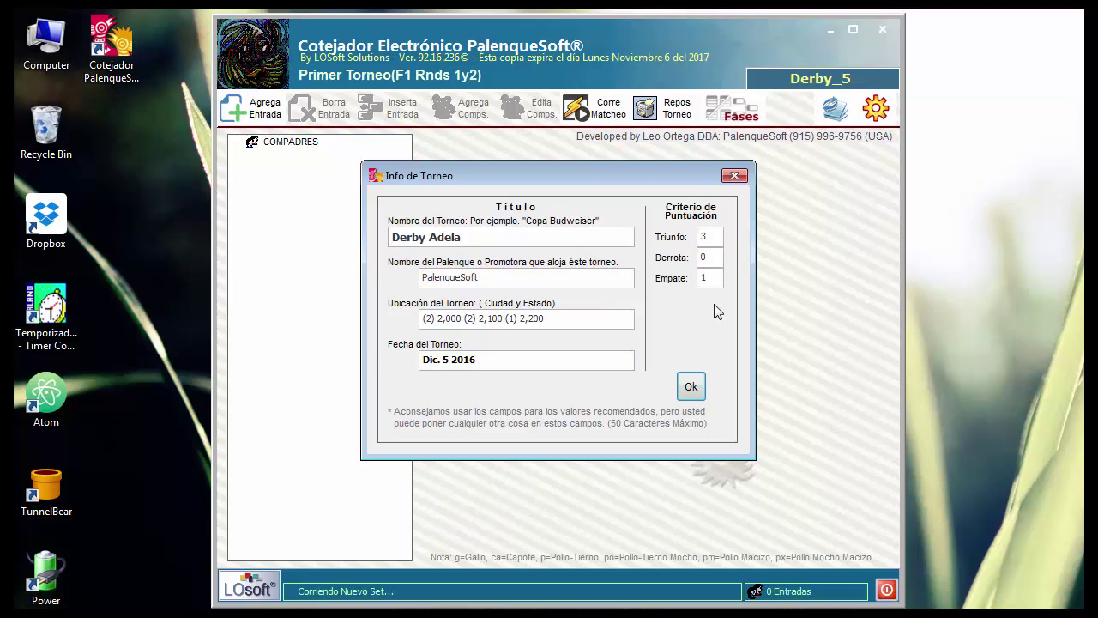
left_click(691, 387)
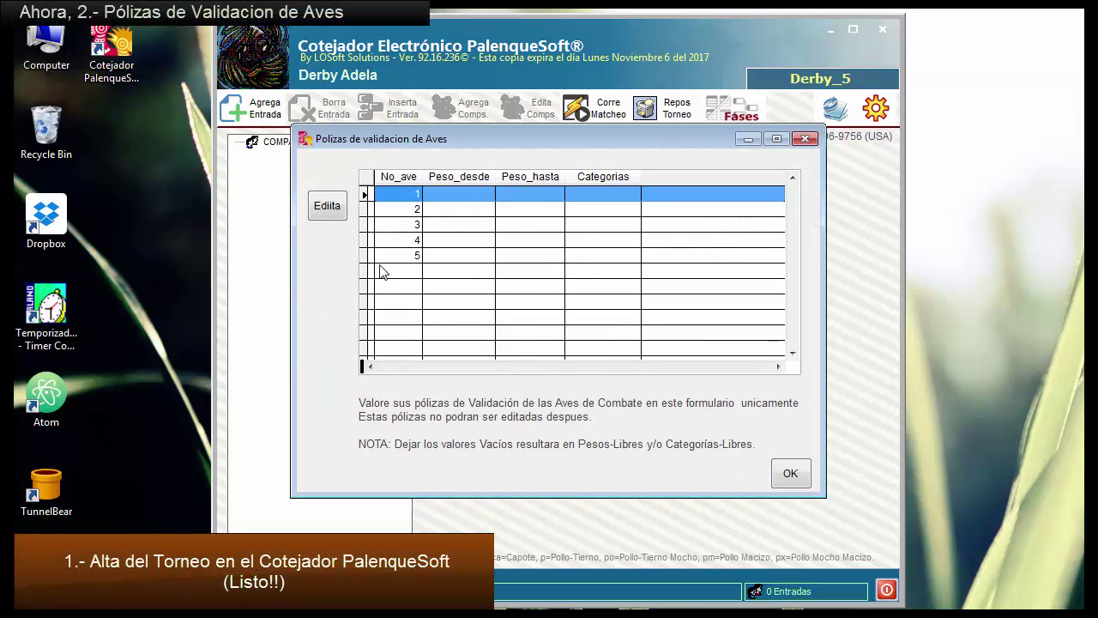
- Set bird 1's validation policy to a weight range of 2000 to 2099, accepting only the Gallo category
left_click(334, 211)
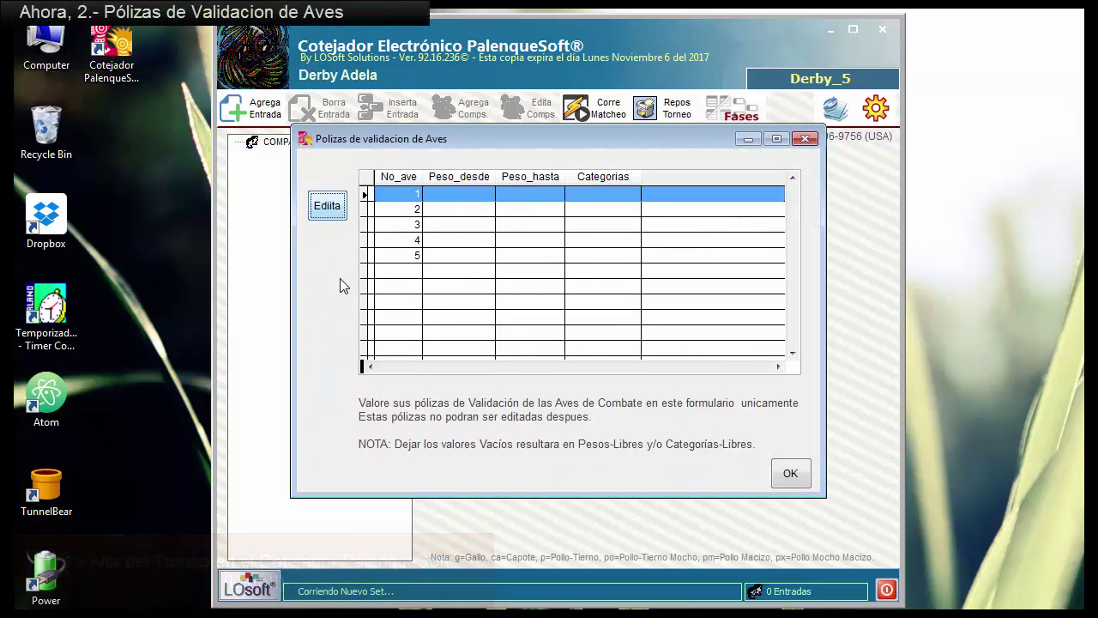
left_click(329, 211)
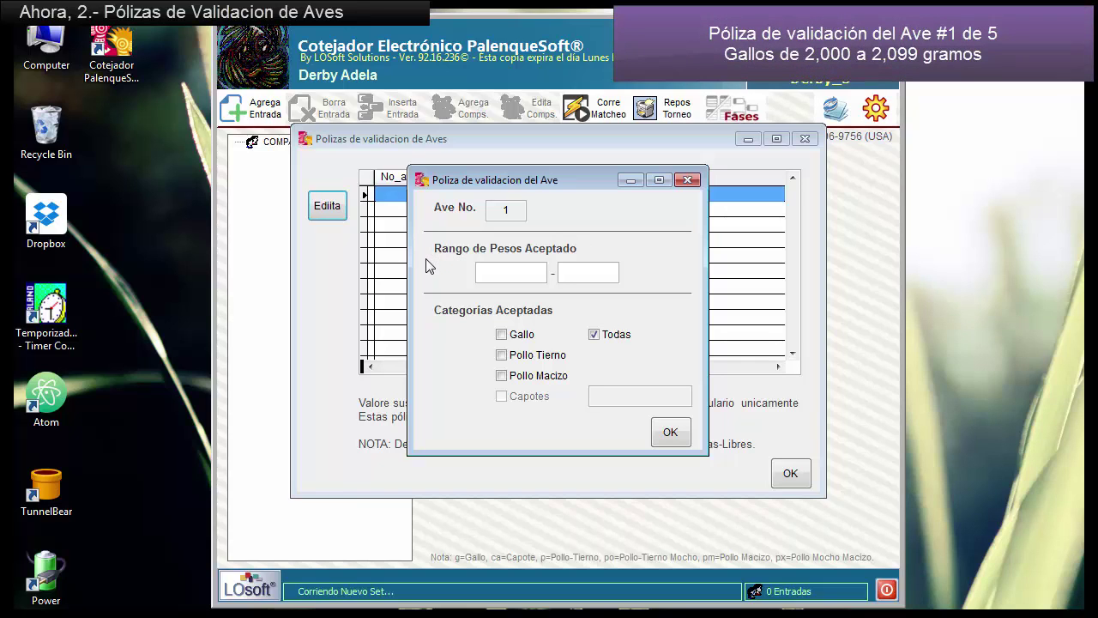
type("2000")
key("Tab")
key("BackSpace")
key("BackSpace")
type("99")
left_click(501, 336)
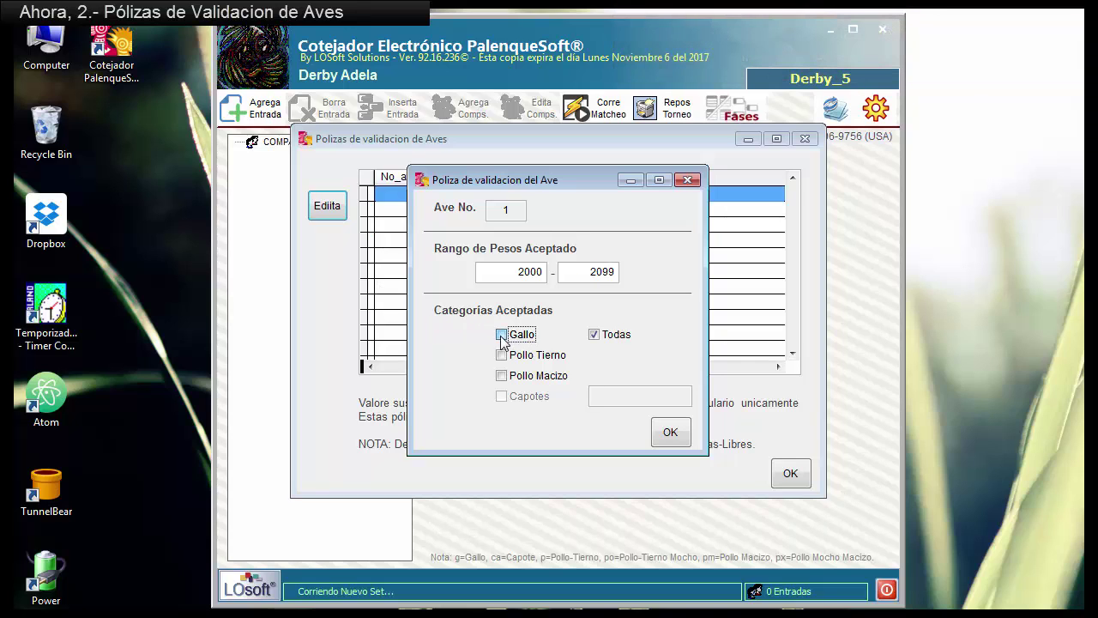
left_click(673, 436)
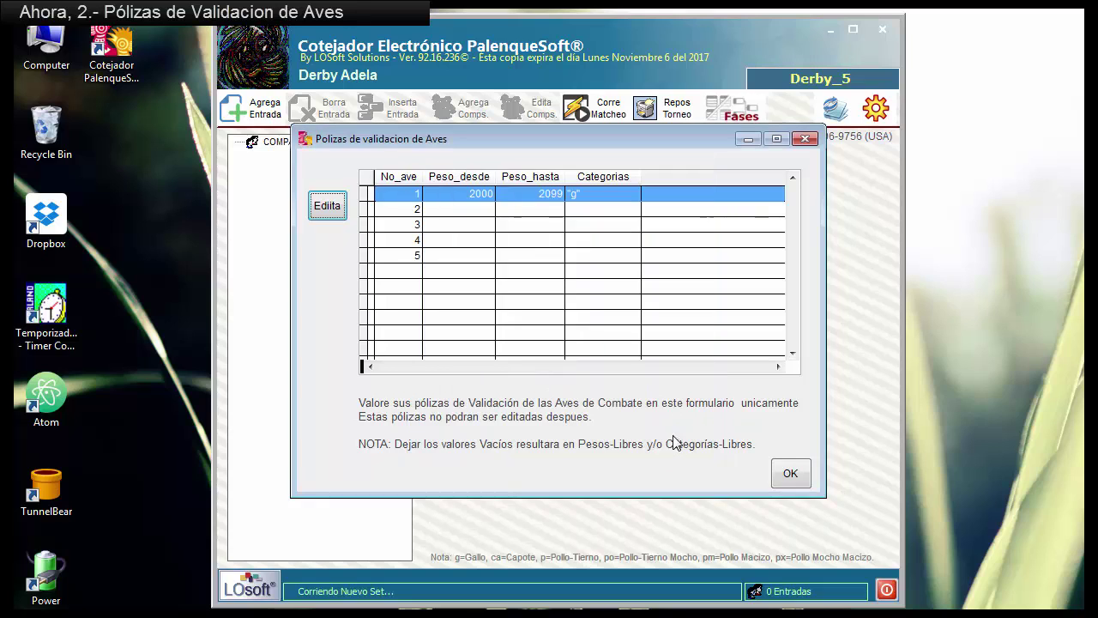
- Set bird 2's validation policy to a weight range of 2000 to 2099, accepting only the Gallo category
left_click(473, 211)
left_click(339, 213)
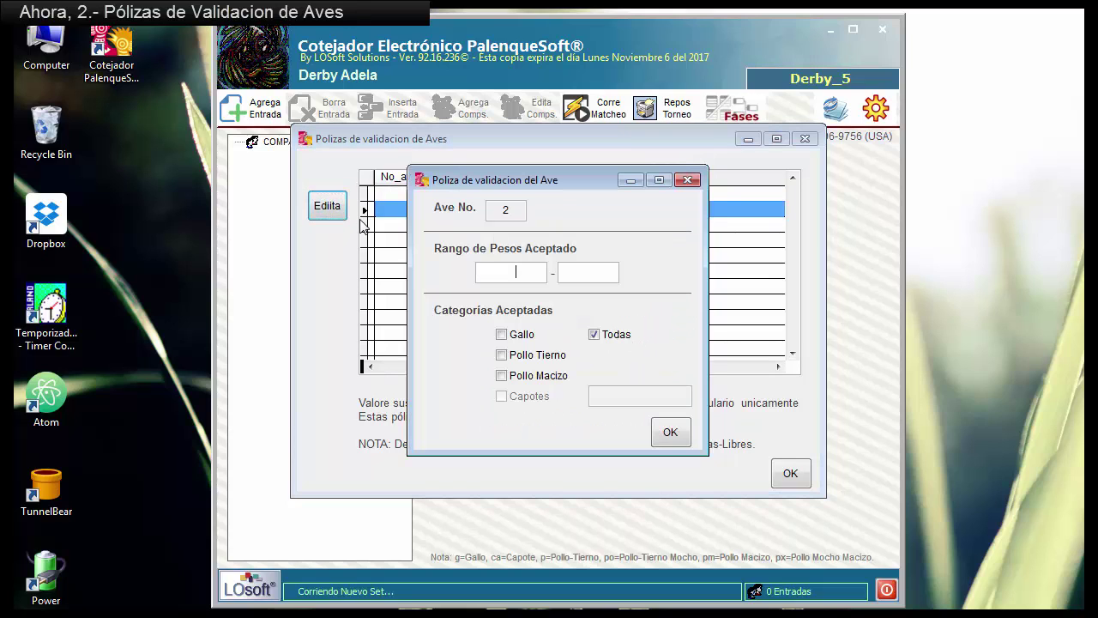
type("200")
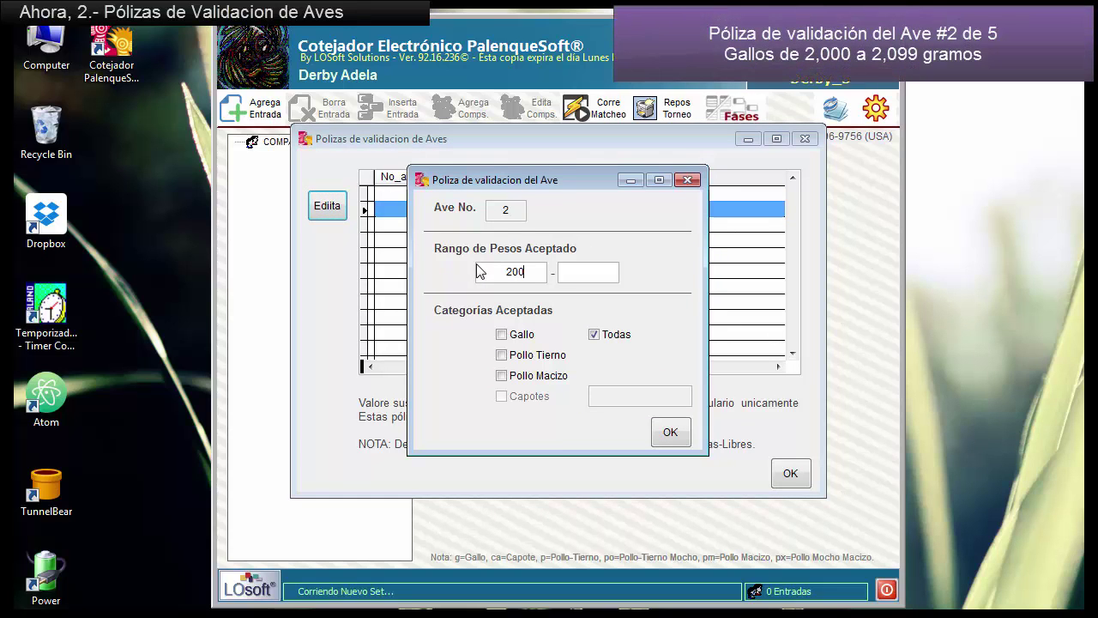
type("0")
key("Tab")
type("209")
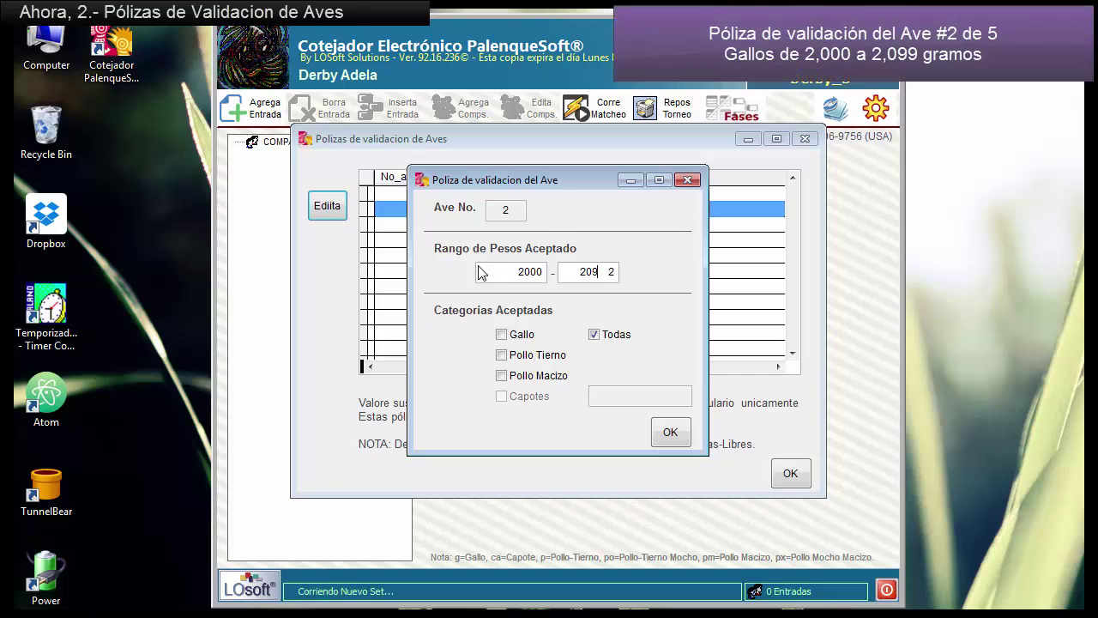
type("9")
left_click(520, 334)
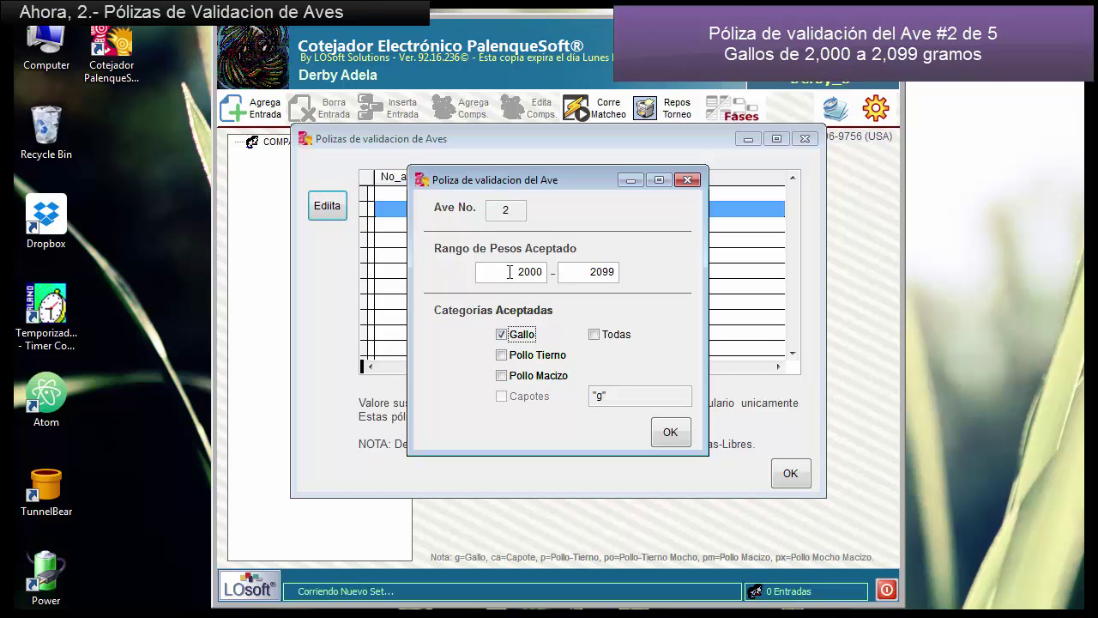
left_click(669, 432)
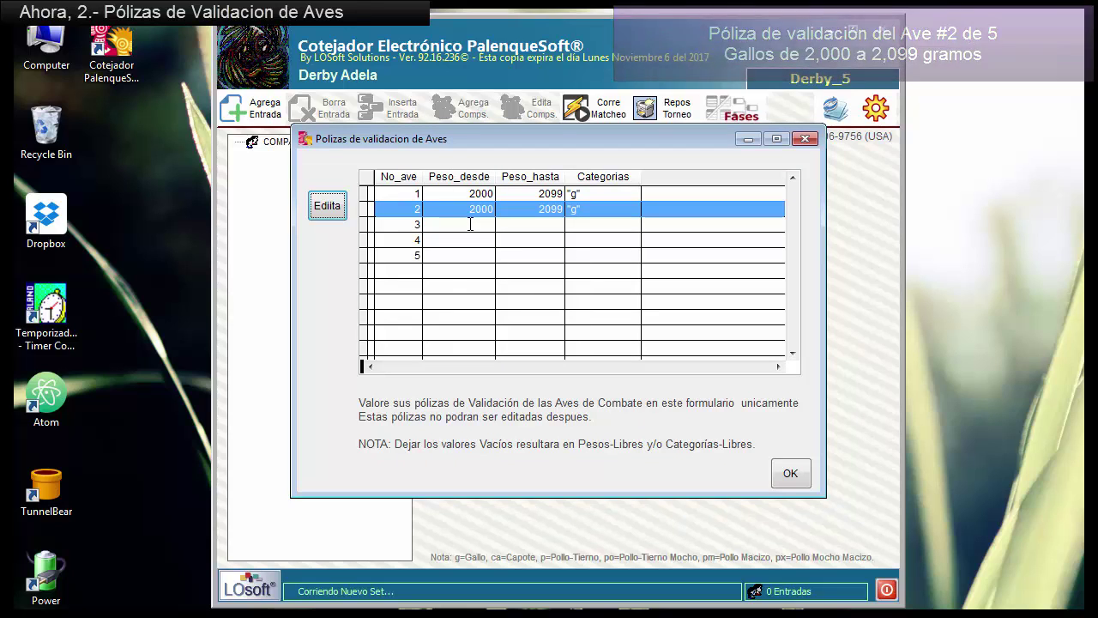
- Set bird 3's validation policy to a weight range of 2100 to 2199, accepting only the Gallo category
left_click(471, 224)
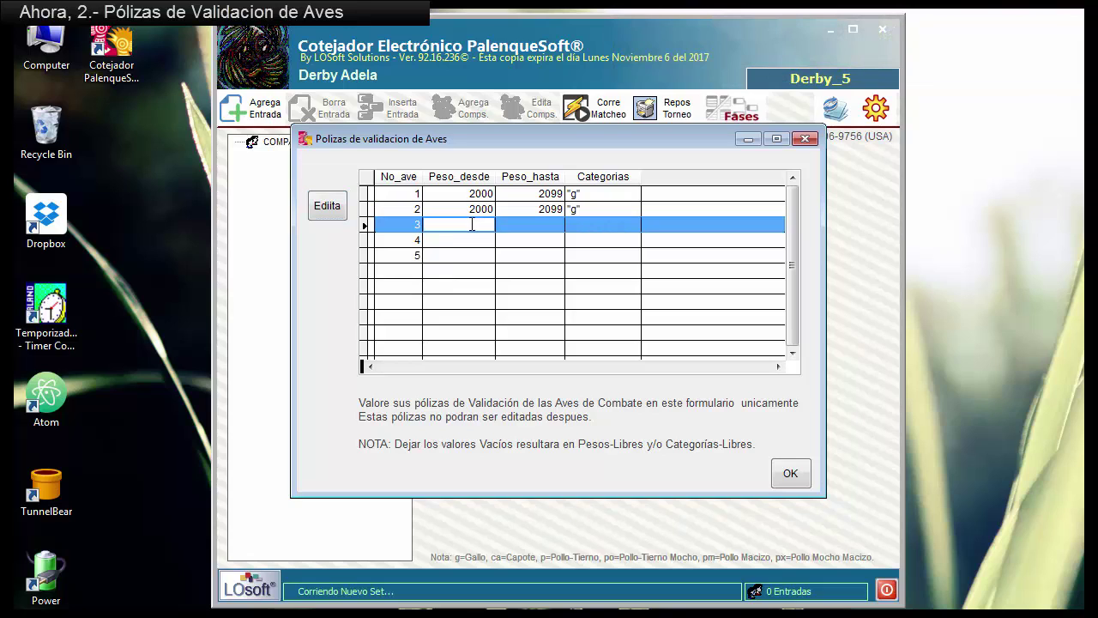
left_click(330, 210)
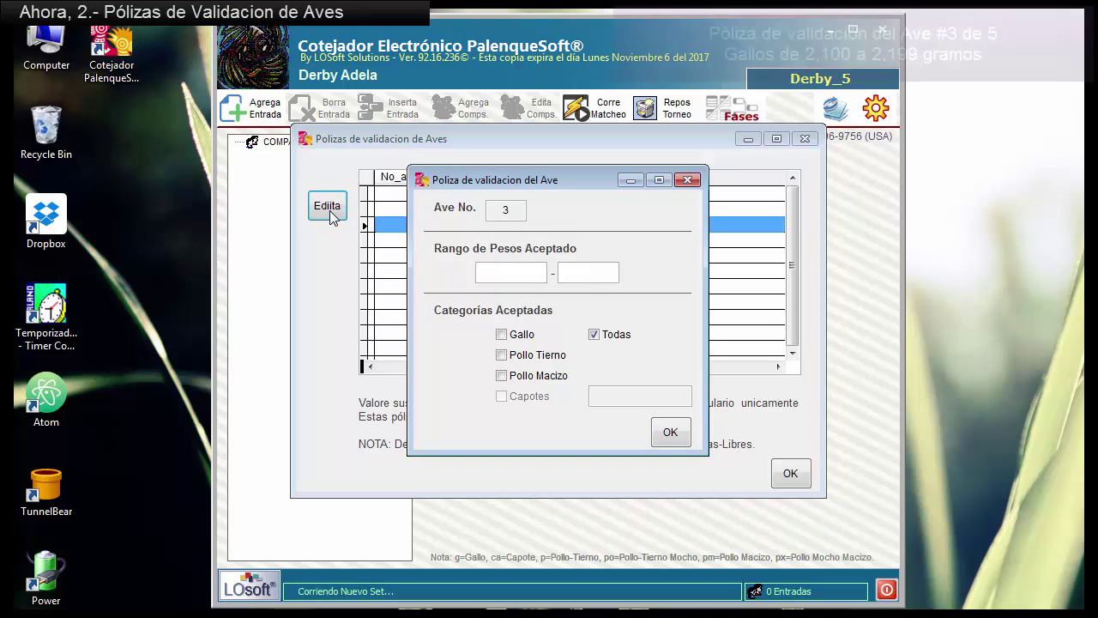
type("2100")
key("Tab")
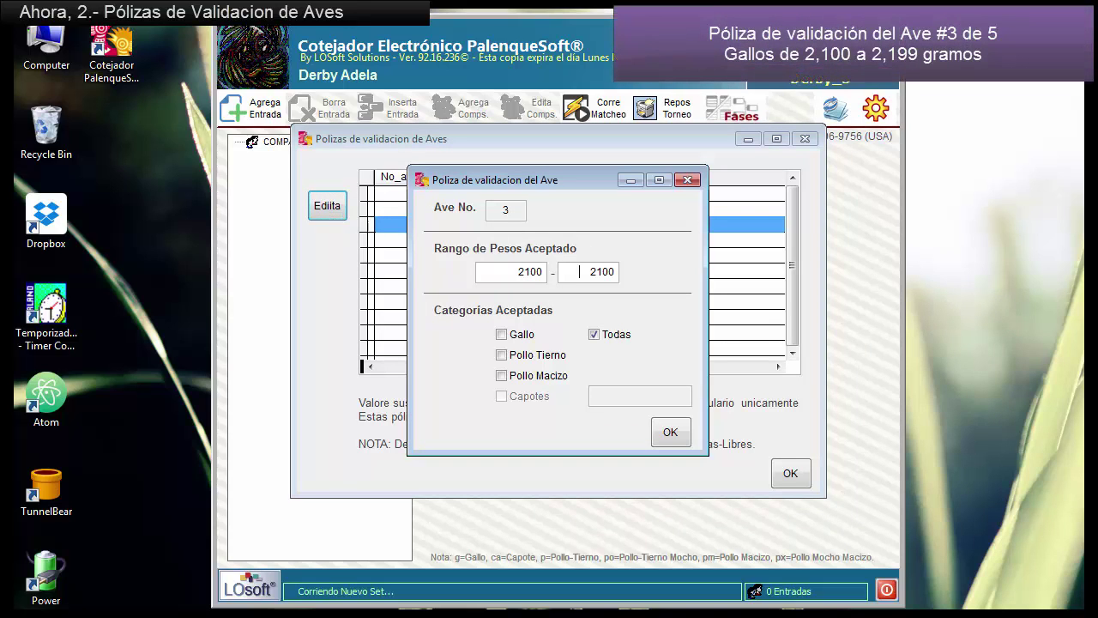
type("2199")
left_click(513, 336)
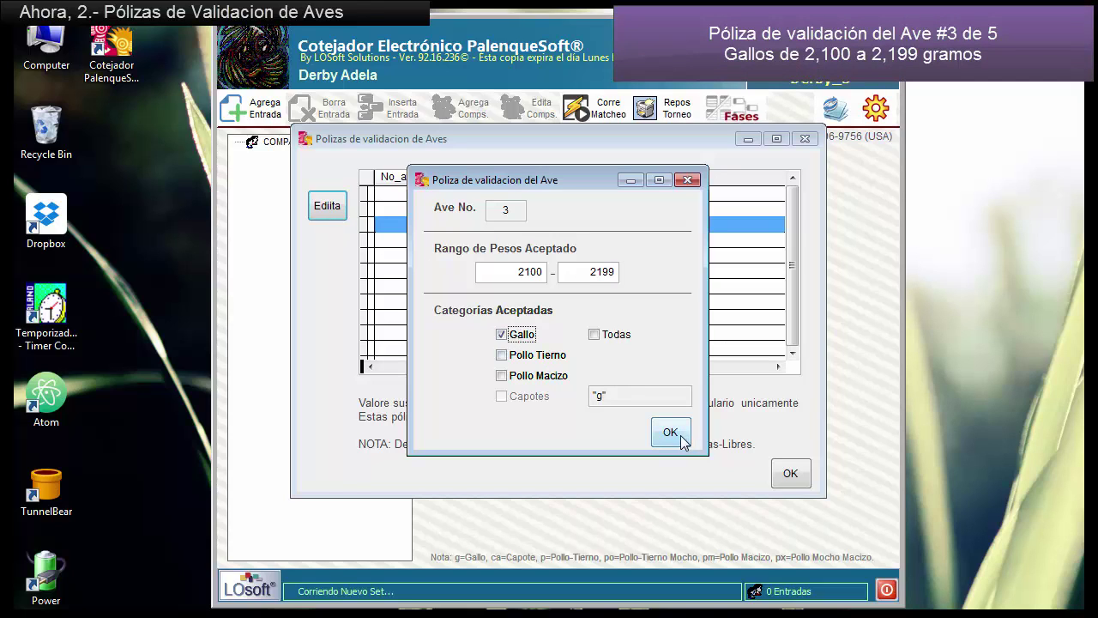
left_click(683, 440)
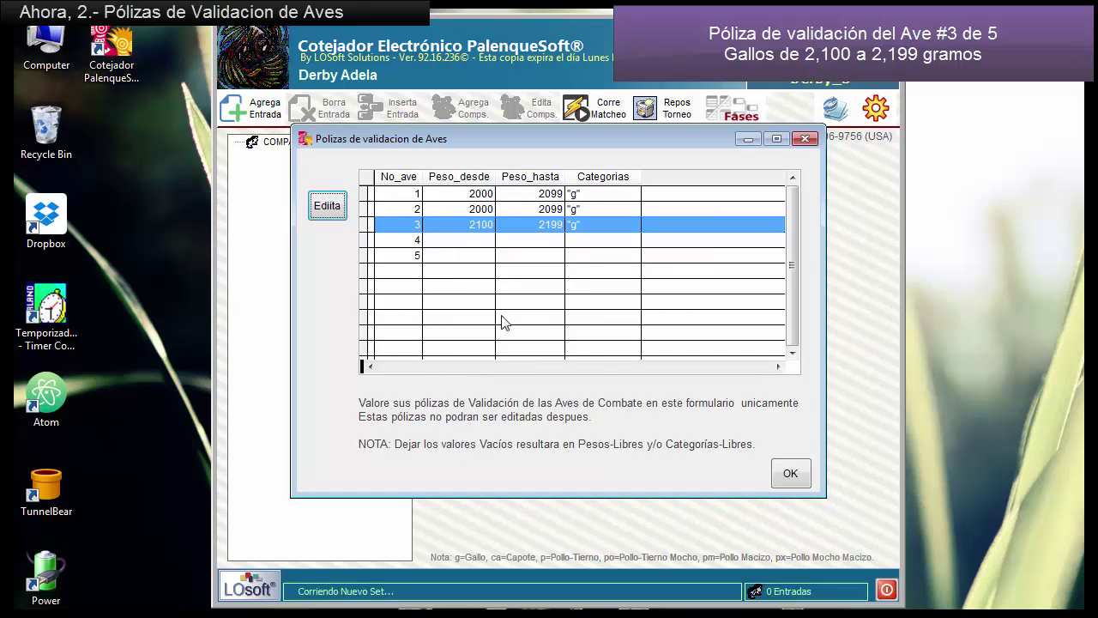
- Set bird 4's validation policy to a weight range of 2100 to 2199, accepting only the Gallo category
left_click(467, 239)
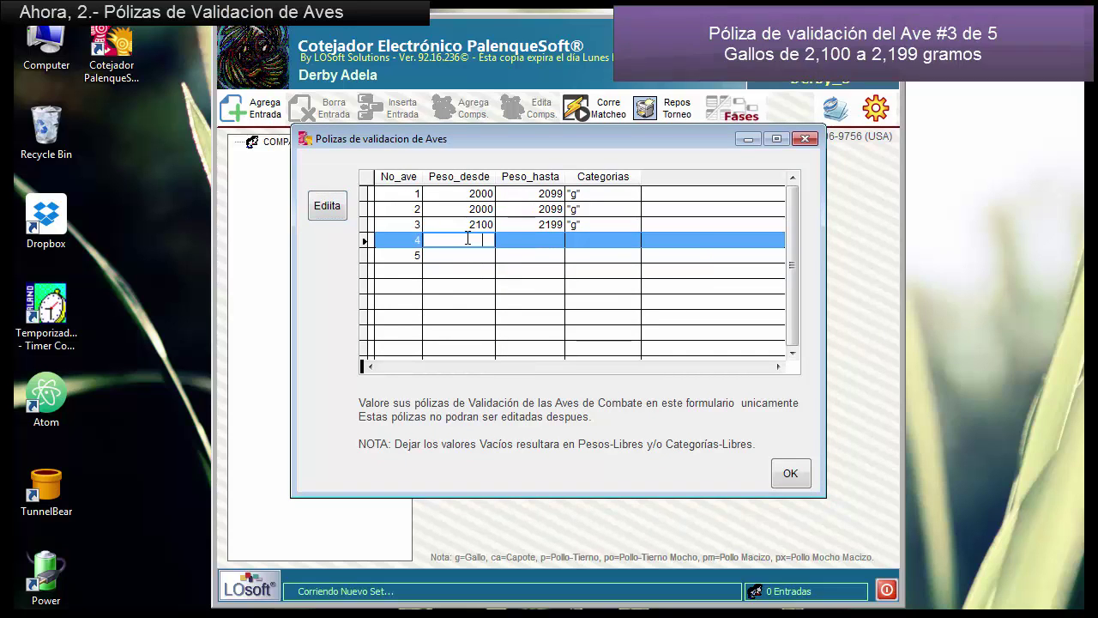
left_click(325, 205)
type("2100")
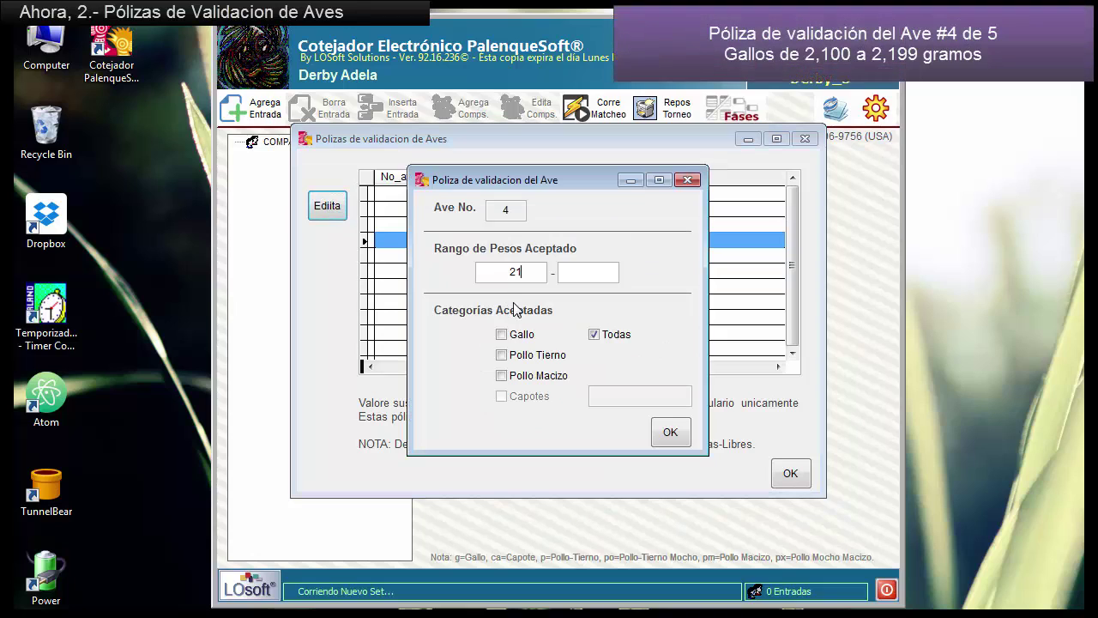
left_click(576, 270)
type("2199")
key("Tab")
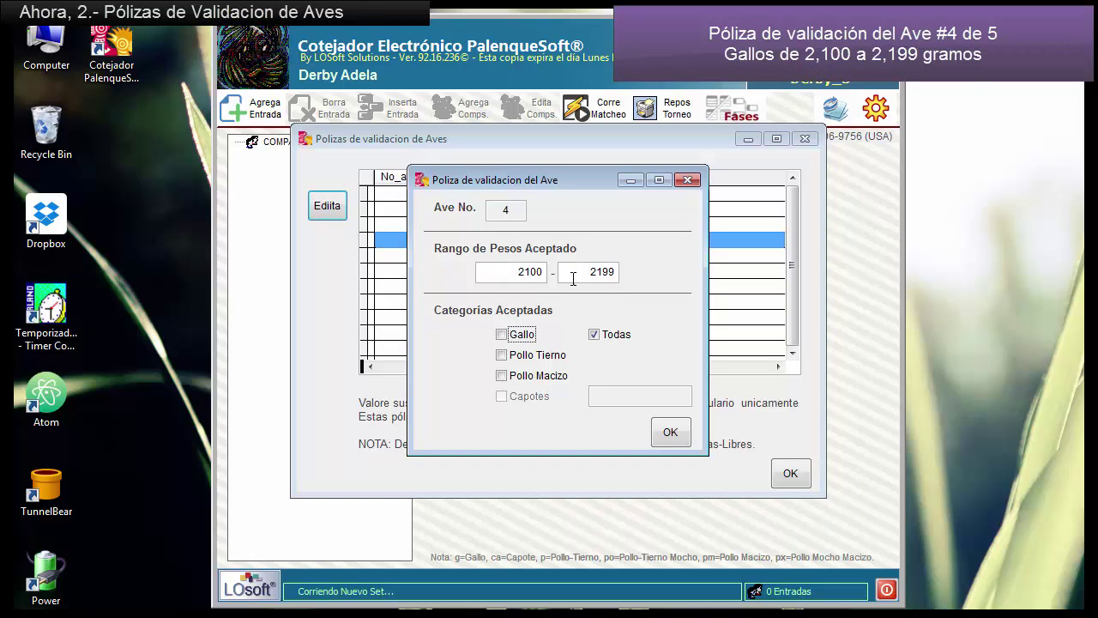
left_click(522, 334)
left_click(687, 435)
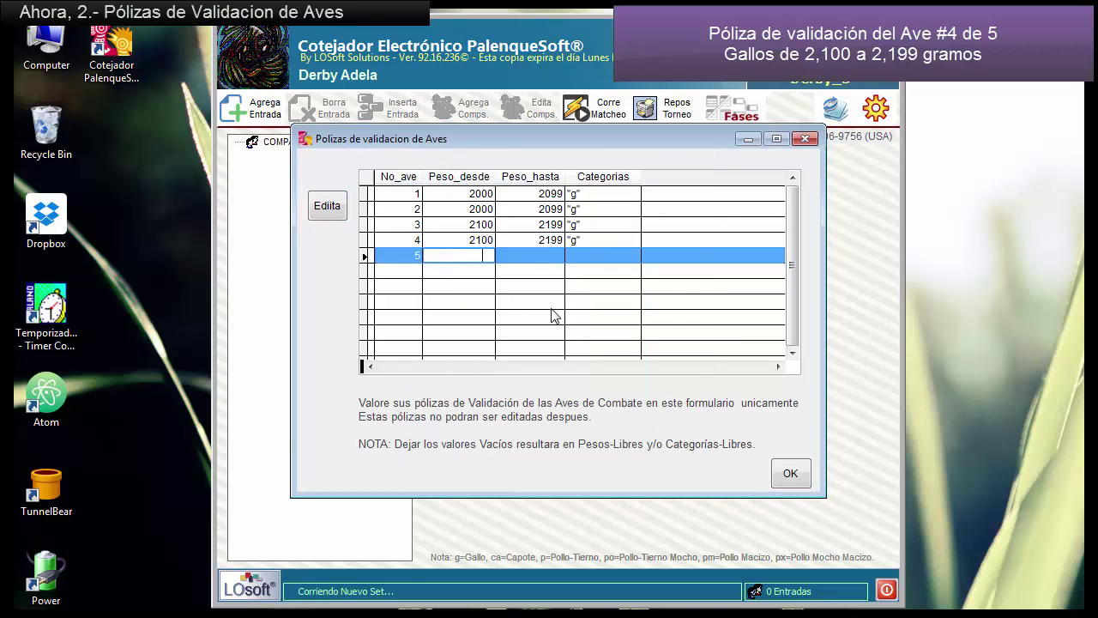
- Set bird 5's validation policy to a weight range of 2200 to 2299, accepting only the Gallo category, and accept the policy list
left_click(336, 211)
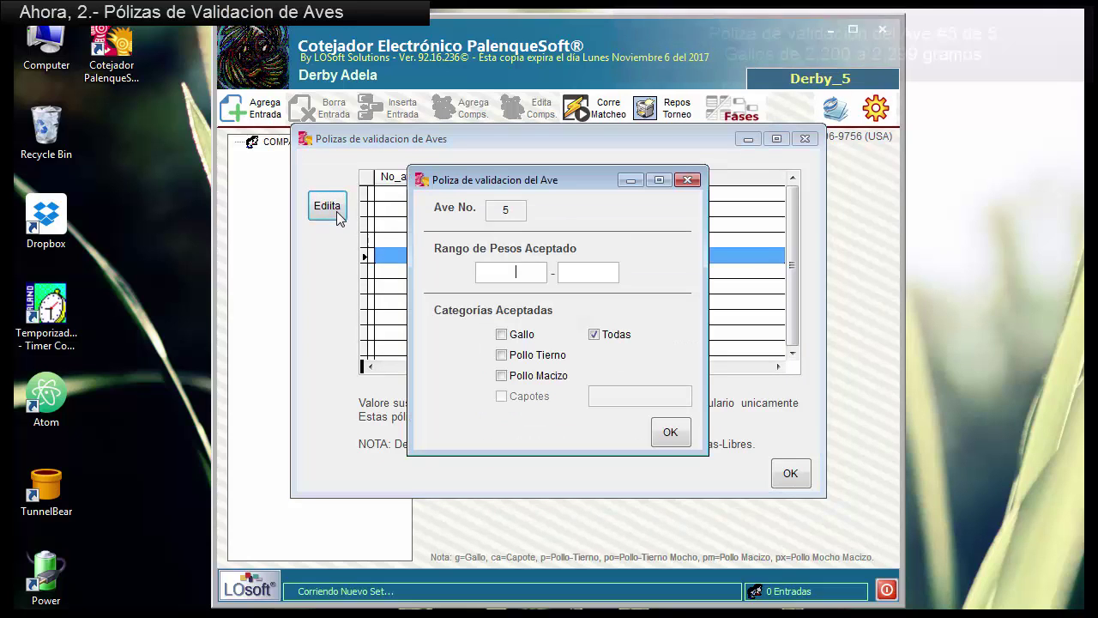
type("2200")
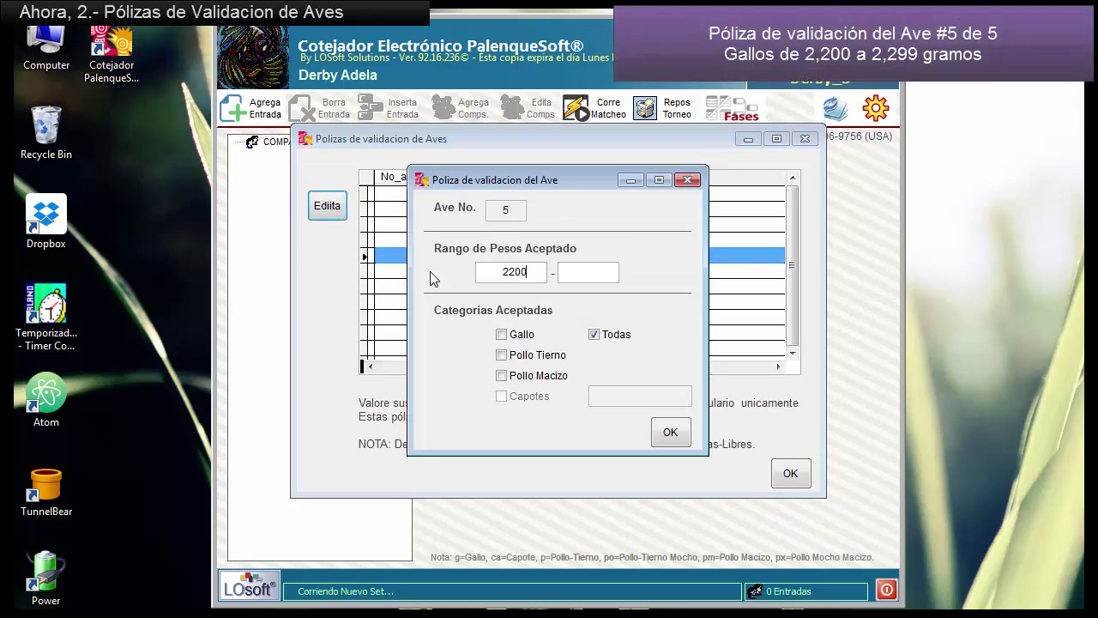
left_click(564, 272)
type("2")
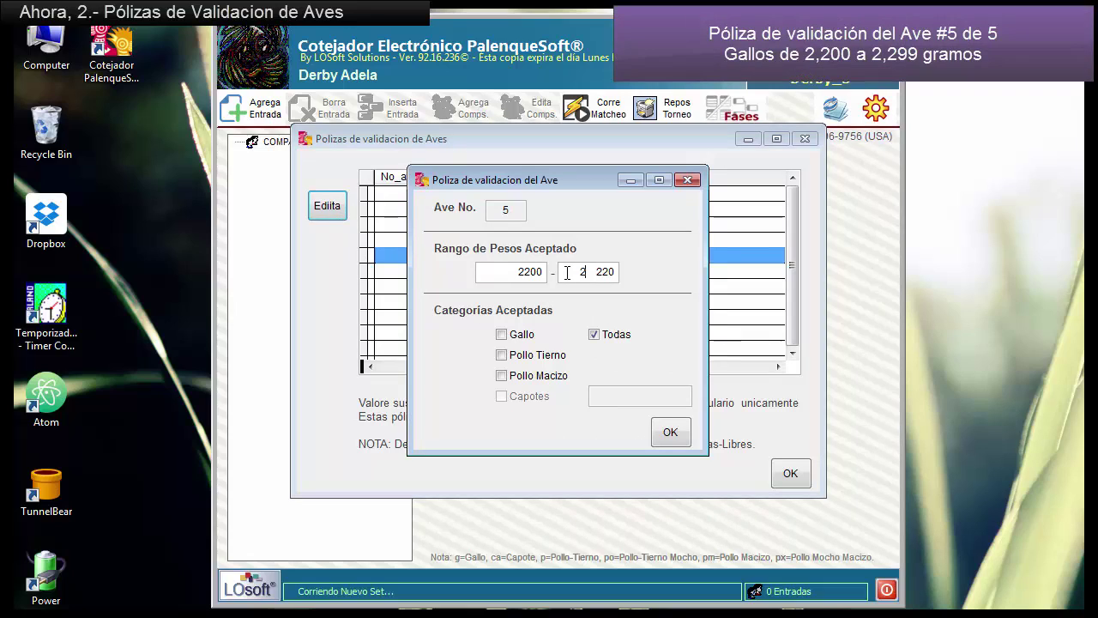
type("299")
left_click(518, 336)
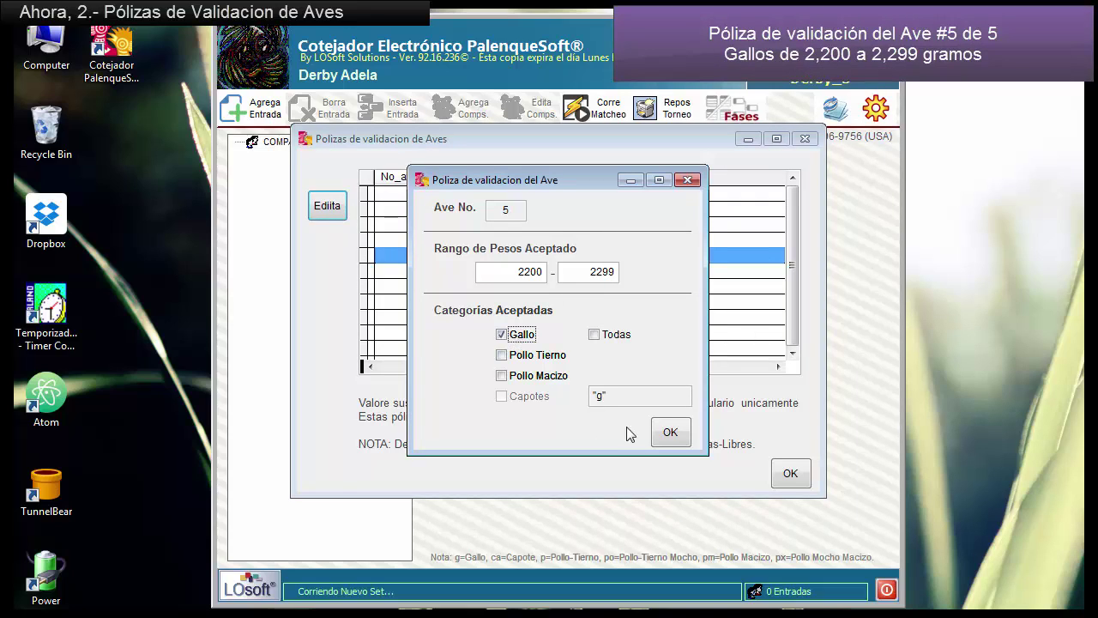
left_click(669, 436)
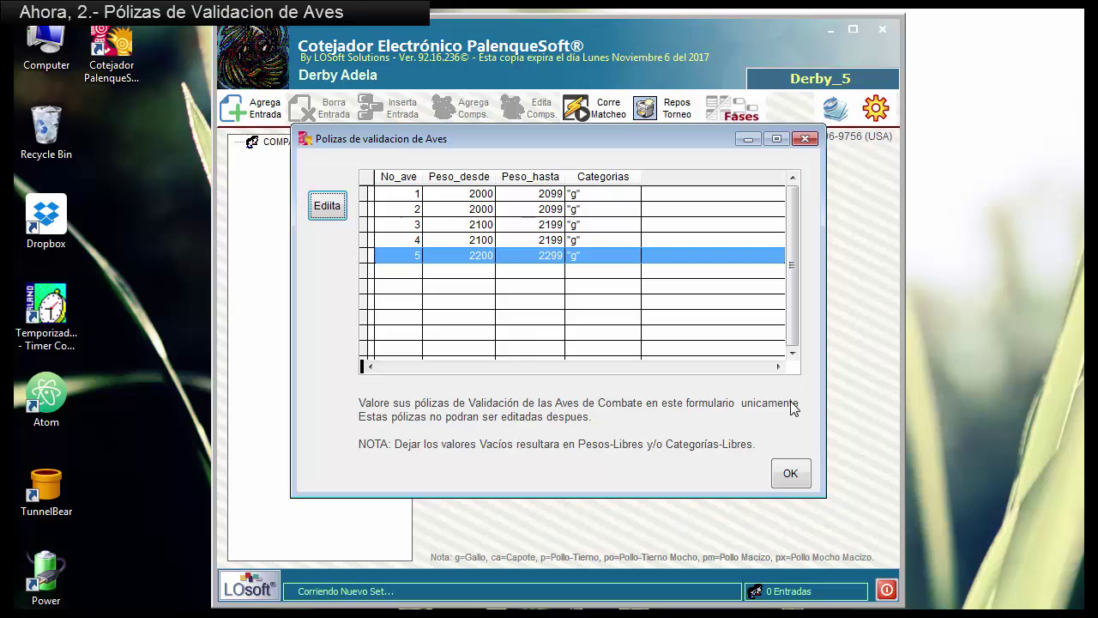
left_click(791, 474)
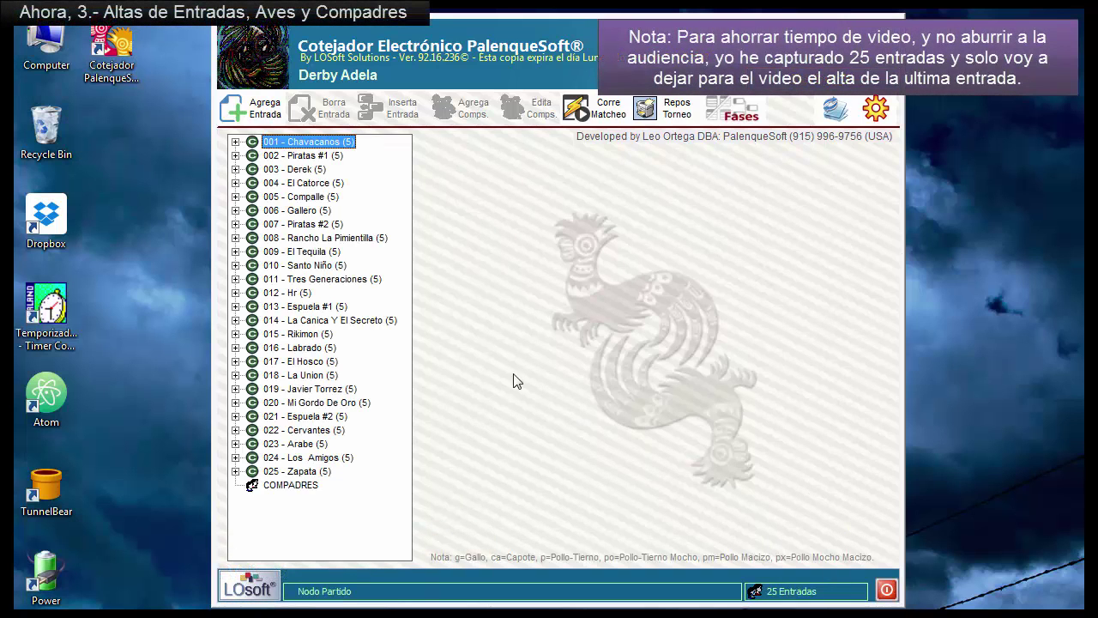
- Add a new tournament entry with the party name "Amigos"
left_click(267, 114)
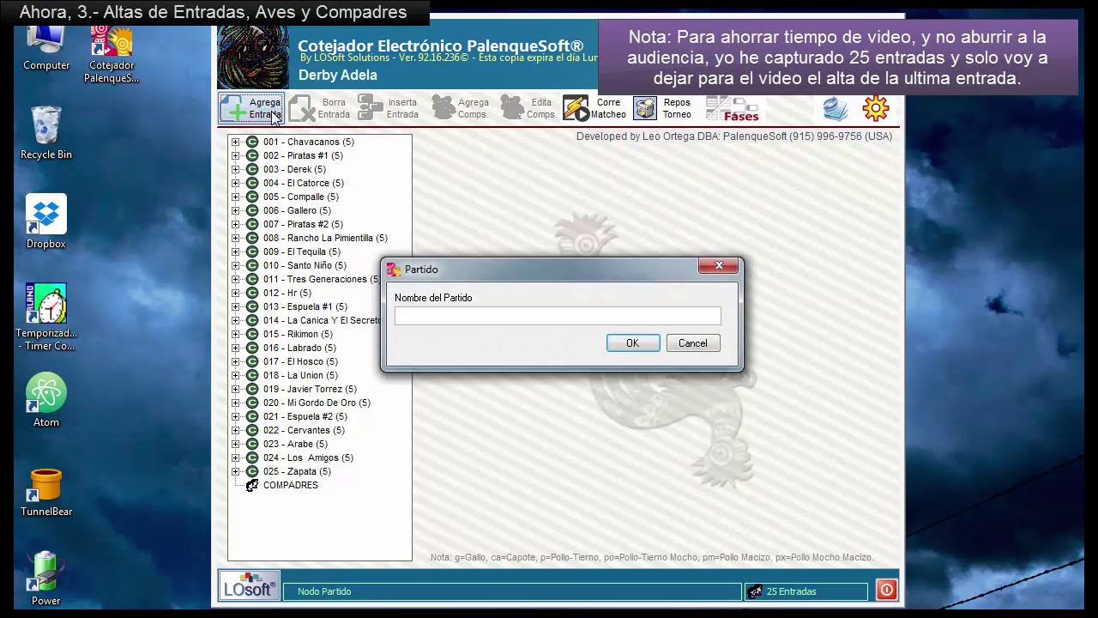
type("An")
type("igos")
left_click(639, 347)
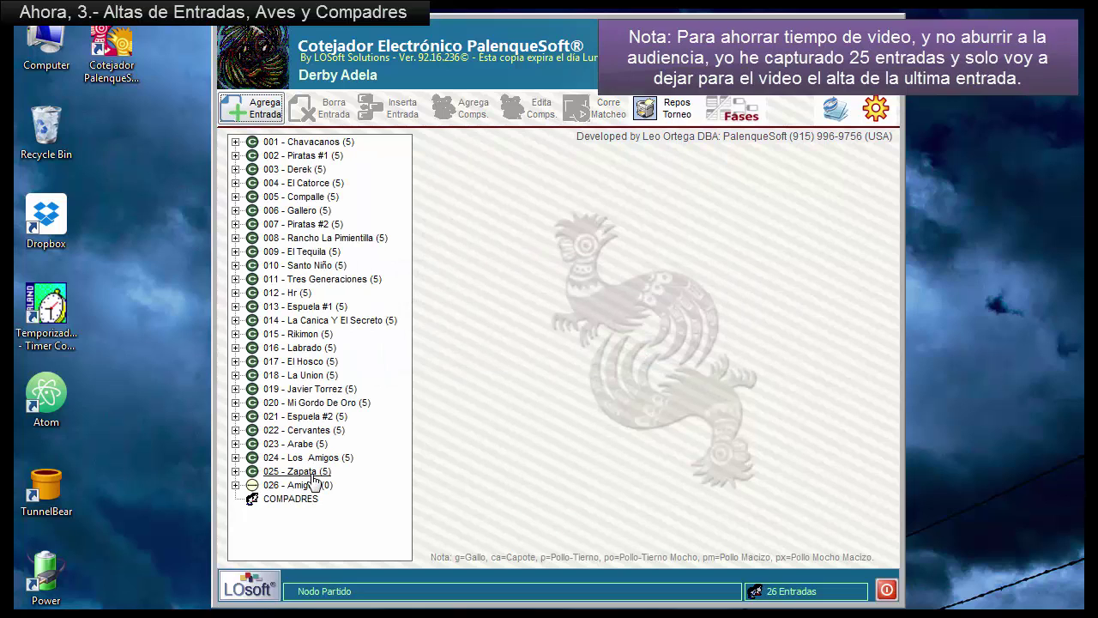
- Register the first bird of entry Amigos with ring number 2601 and a weight of 2015 grams
left_click(237, 486)
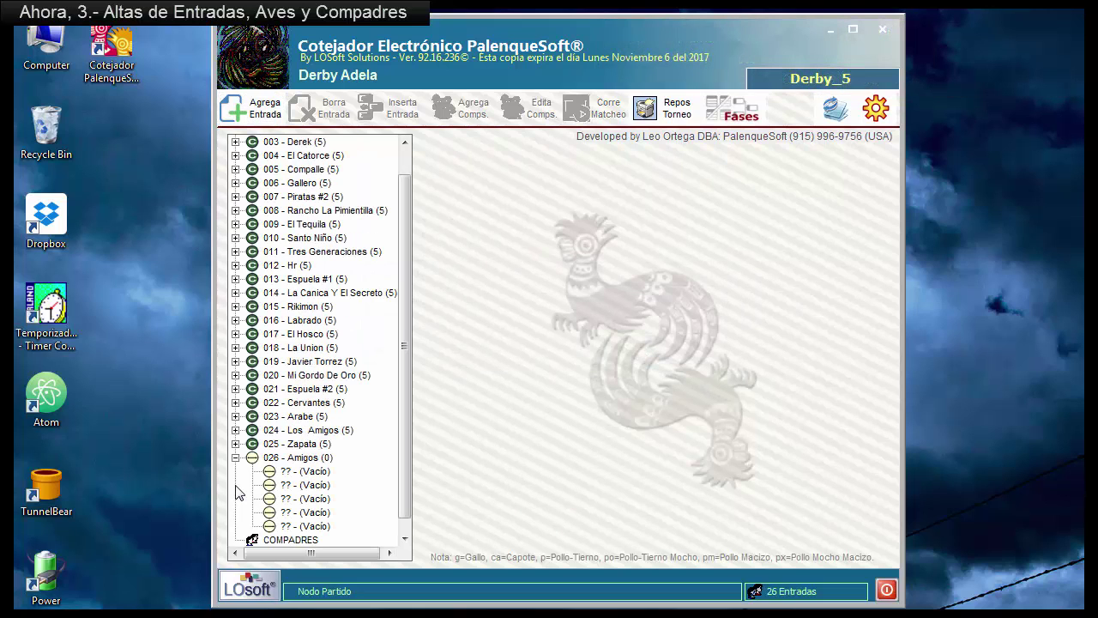
left_click(305, 471)
left_click(617, 227)
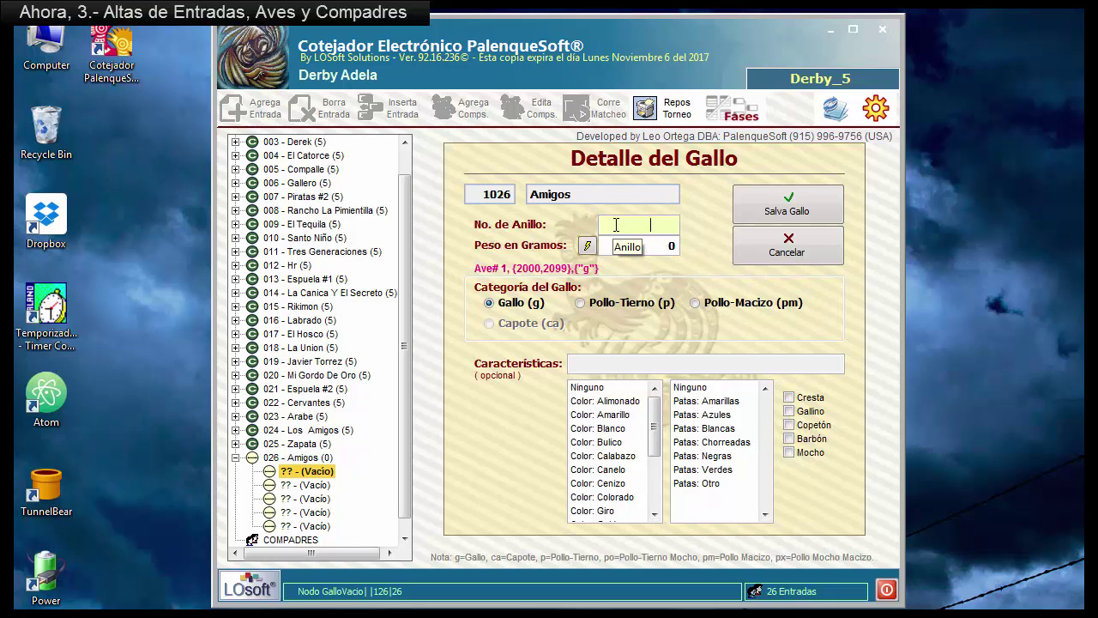
type("2601")
left_click(628, 245)
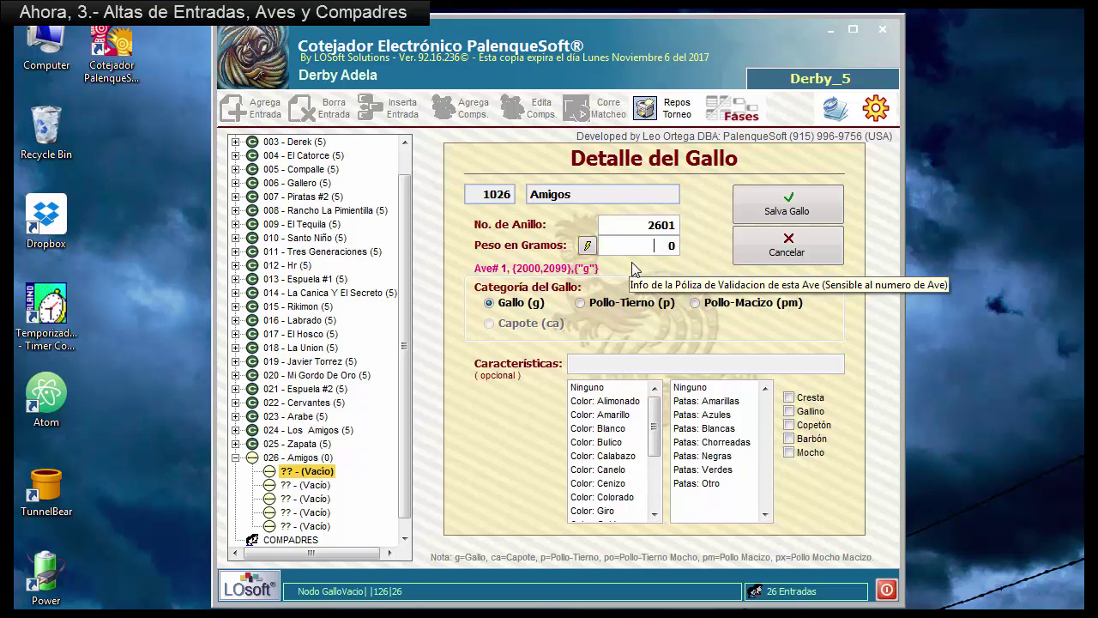
type("2015")
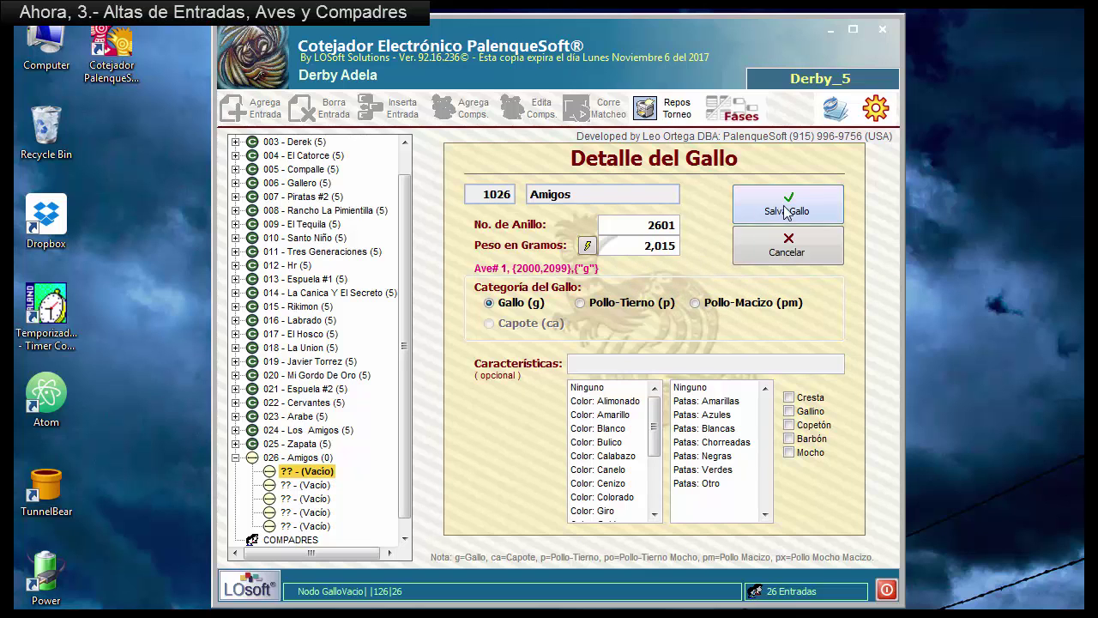
left_click(784, 208)
- Register the second bird of entry Amigos with ring number 2602 and a weight of 2075 grams
double_click(283, 488)
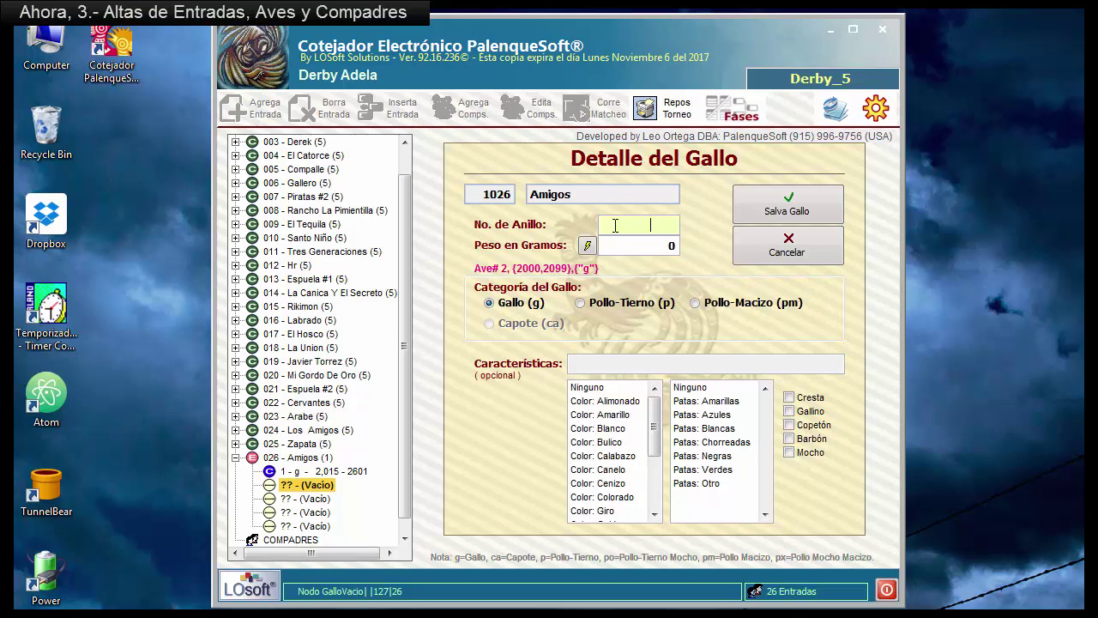
type("2602")
left_click(618, 244)
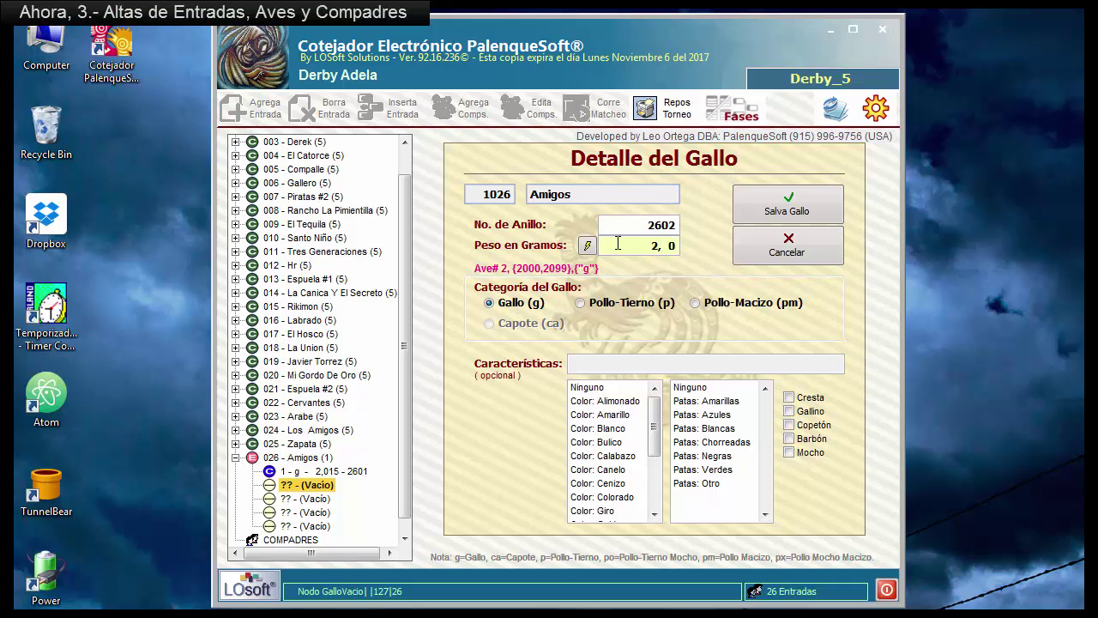
type("075")
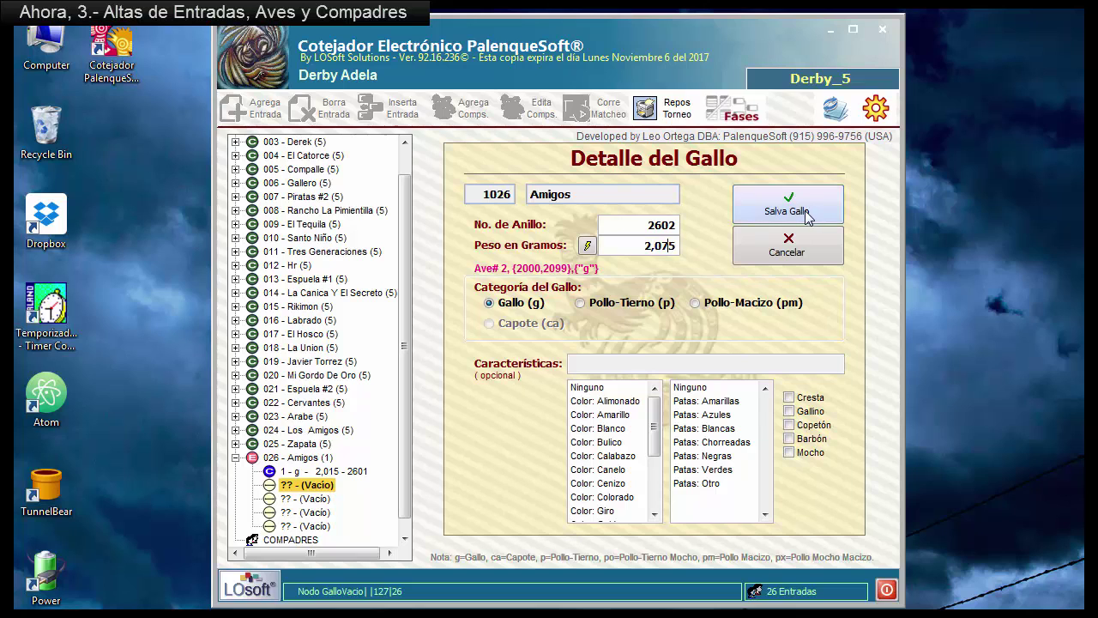
left_click(807, 217)
- Register the third bird of entry Amigos with ring number 2603 and a weight of 2190 grams
left_click(302, 499)
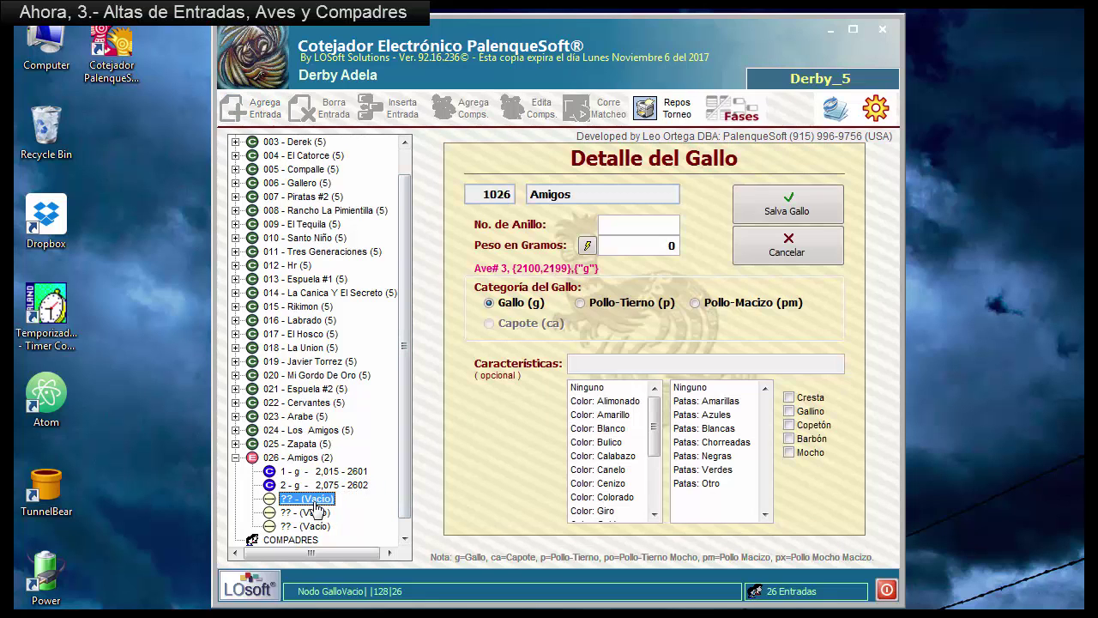
left_click(622, 227)
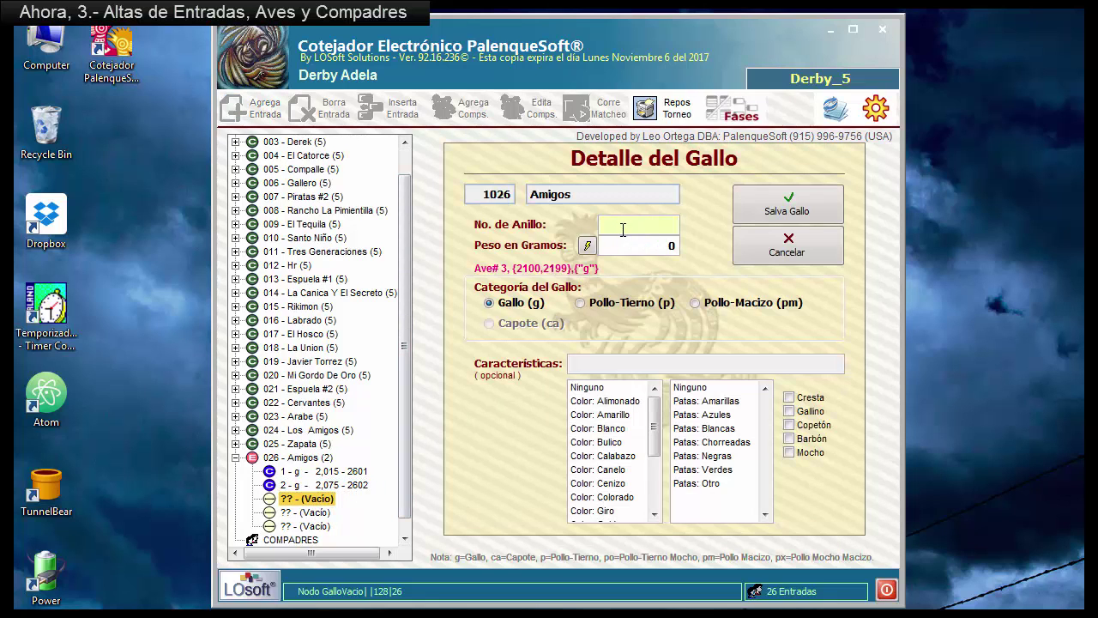
type("2603")
key("Return")
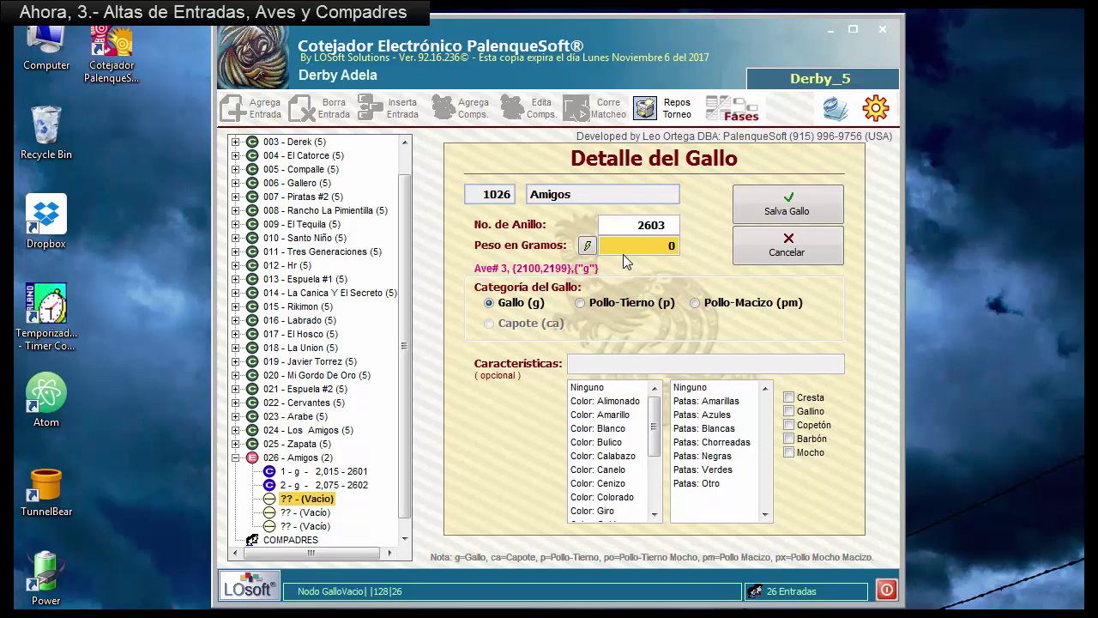
left_click(624, 246)
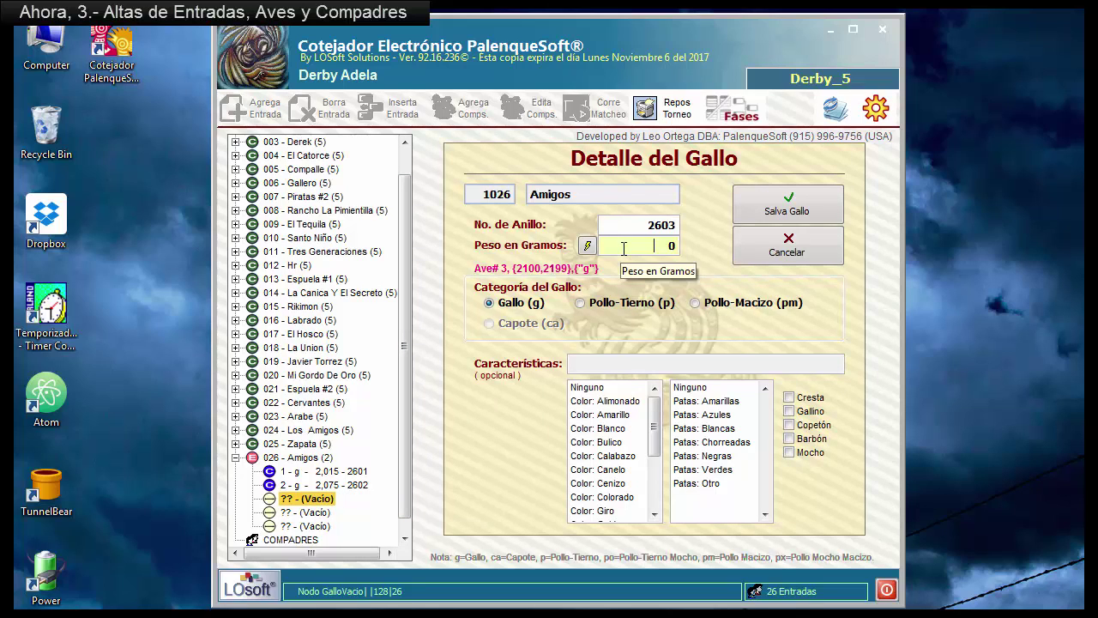
type("2190")
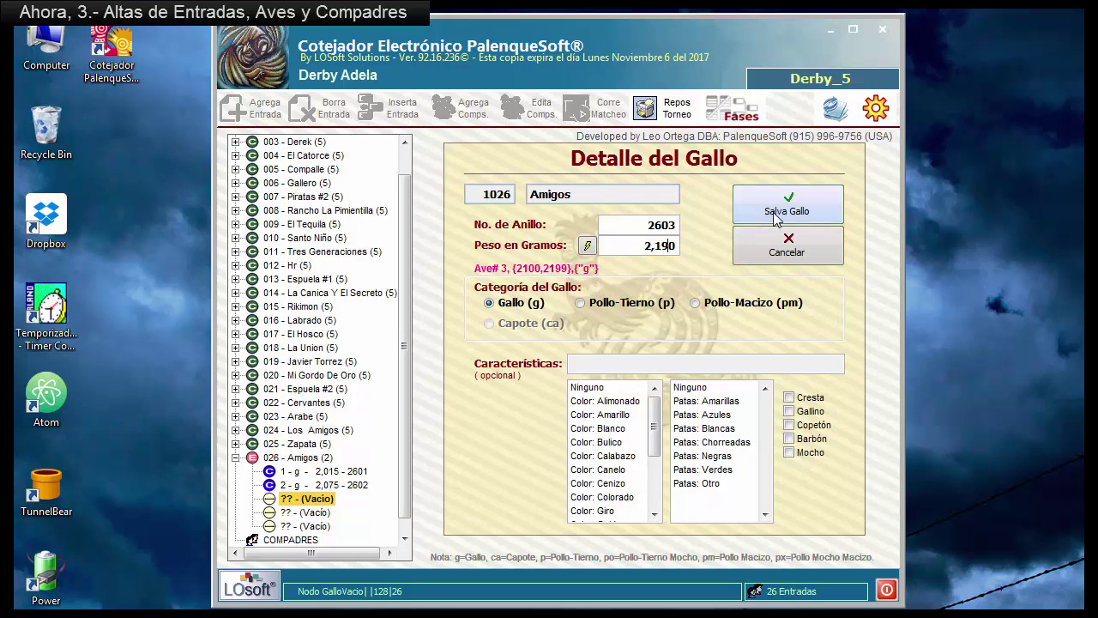
left_click(781, 210)
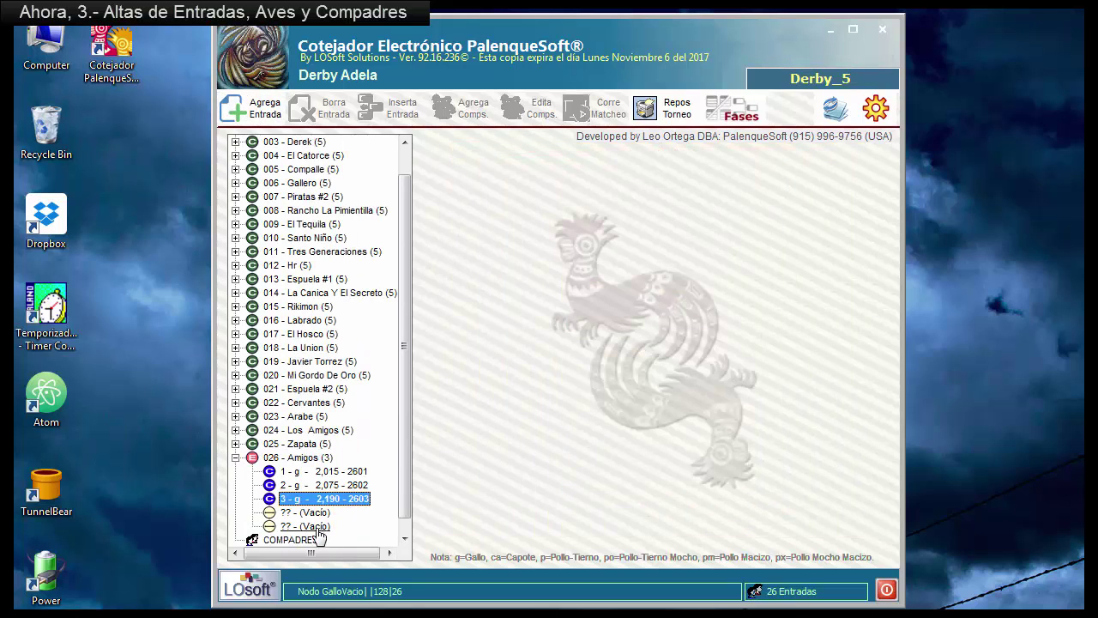
- Register the fourth bird of entry Amigos with ring number 2604 and a weight of 2115 grams
double_click(296, 513)
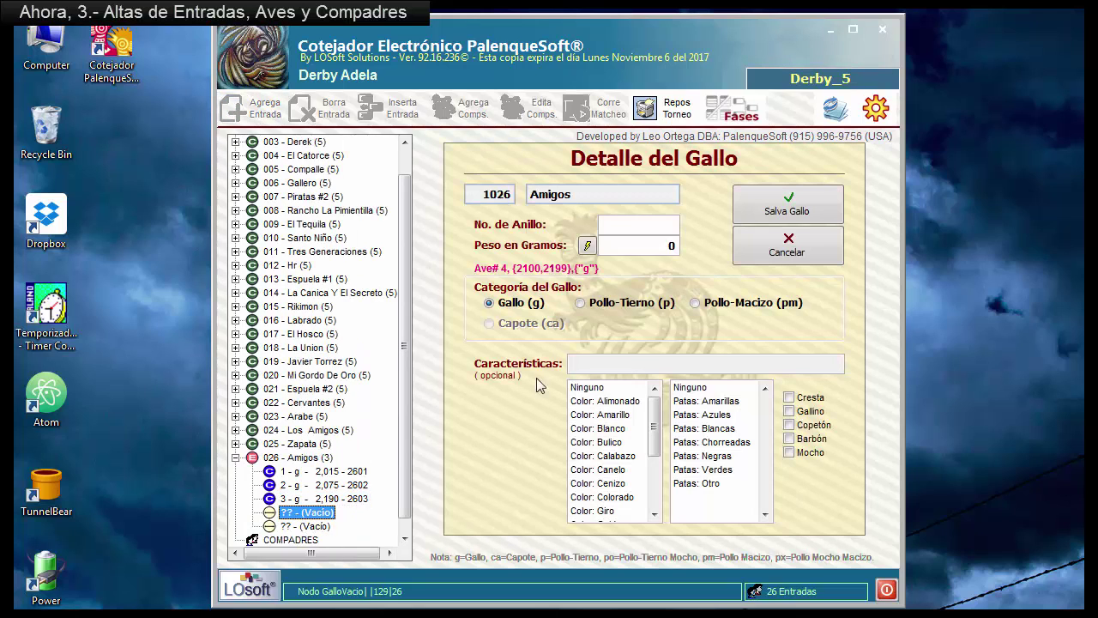
left_click(623, 225)
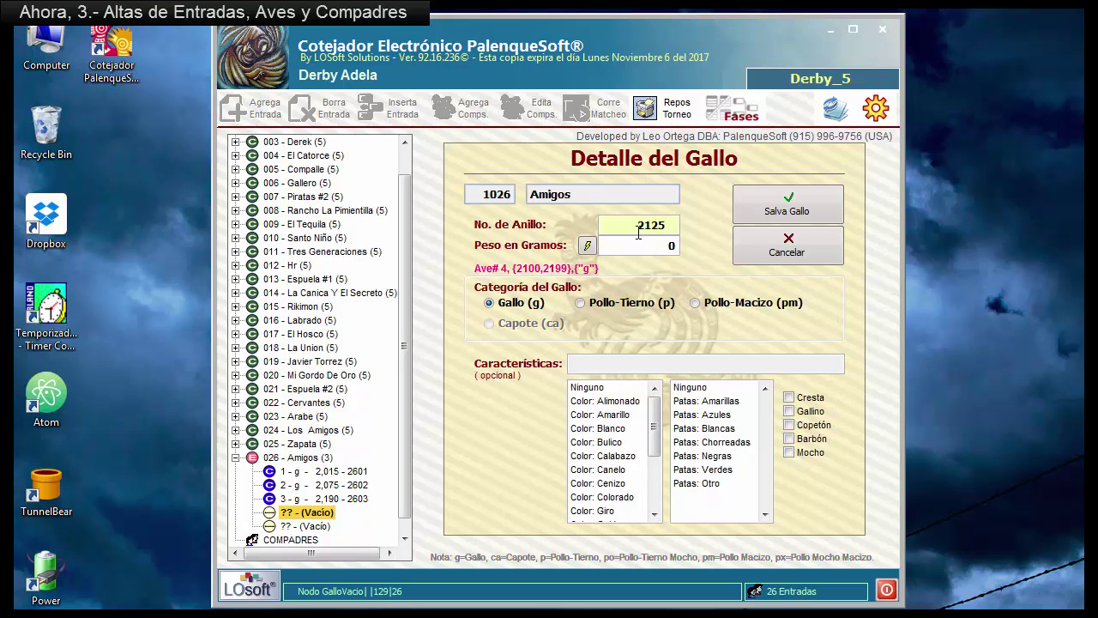
left_click(668, 247)
key("shift+Tab")
type("20")
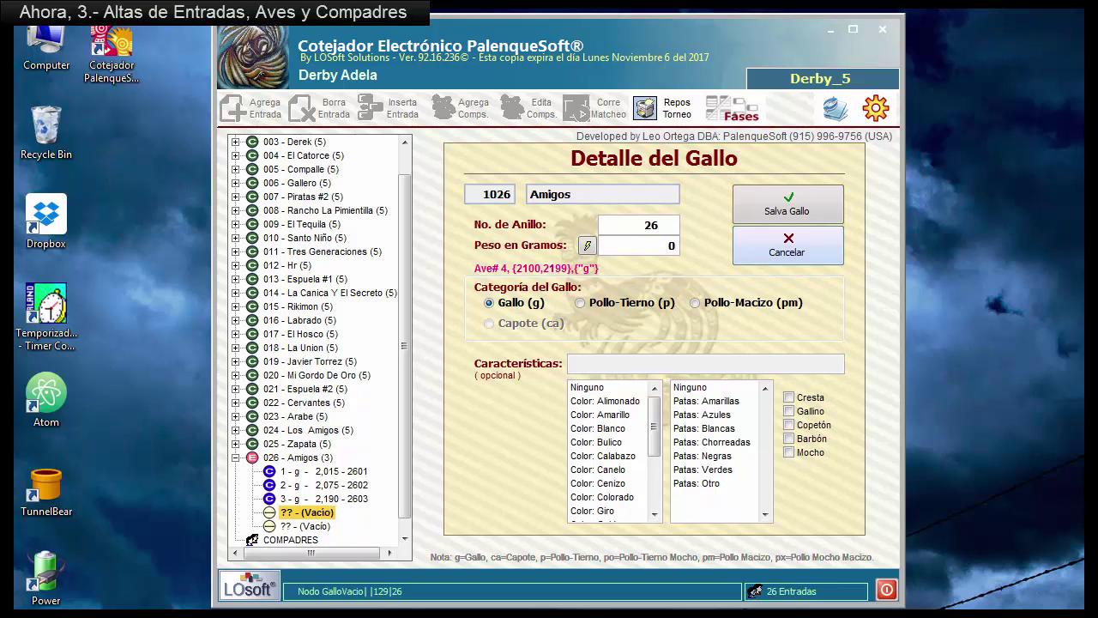
type("04")
left_click(632, 247)
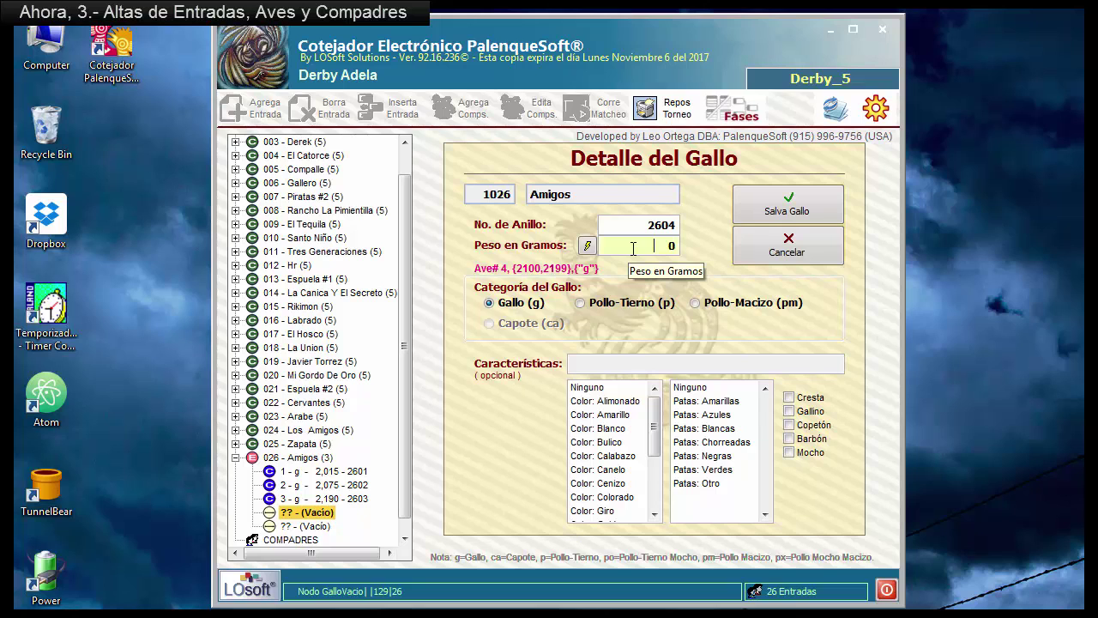
type("2,115")
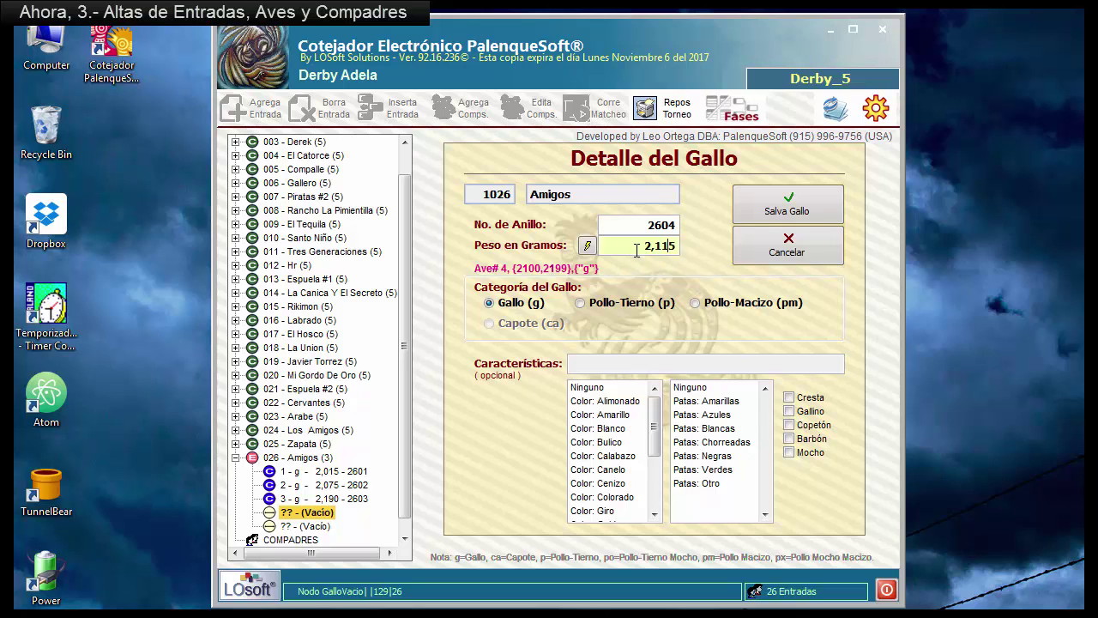
left_click(789, 206)
- Register the fifth bird of entry Amigos with ring number 2605 and a weight of 2240 grams
left_click(305, 526)
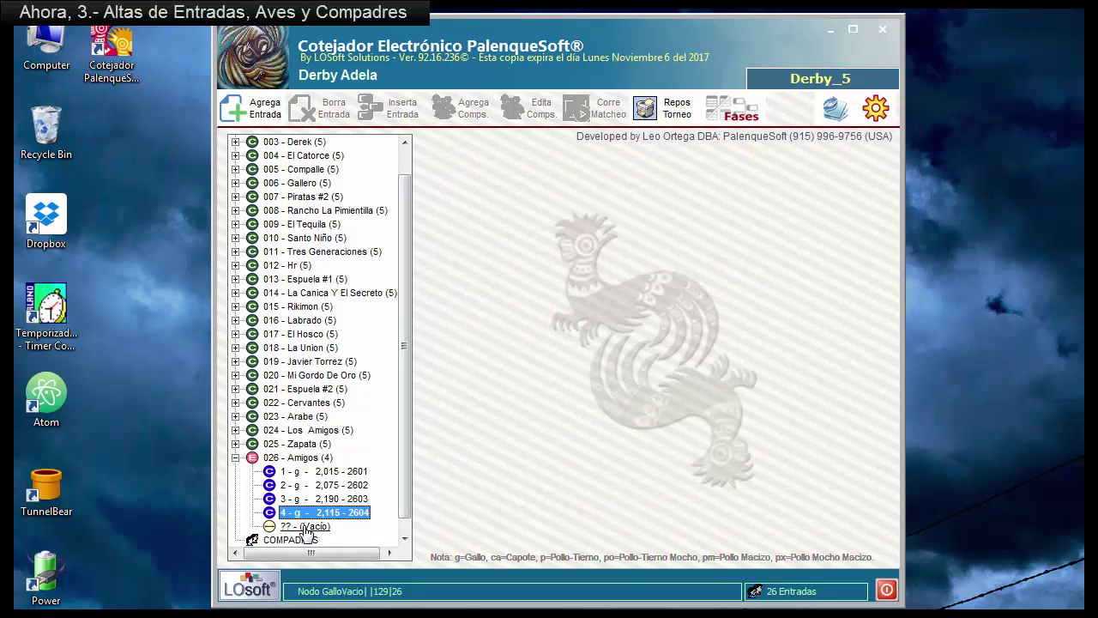
left_click(621, 223)
left_click(621, 224)
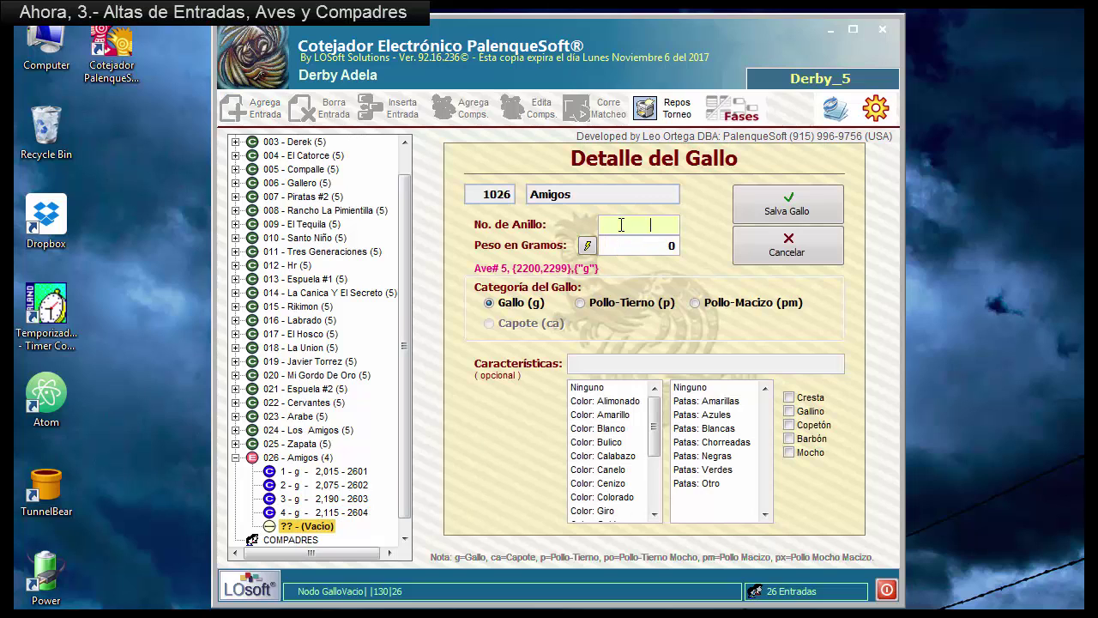
type("2605")
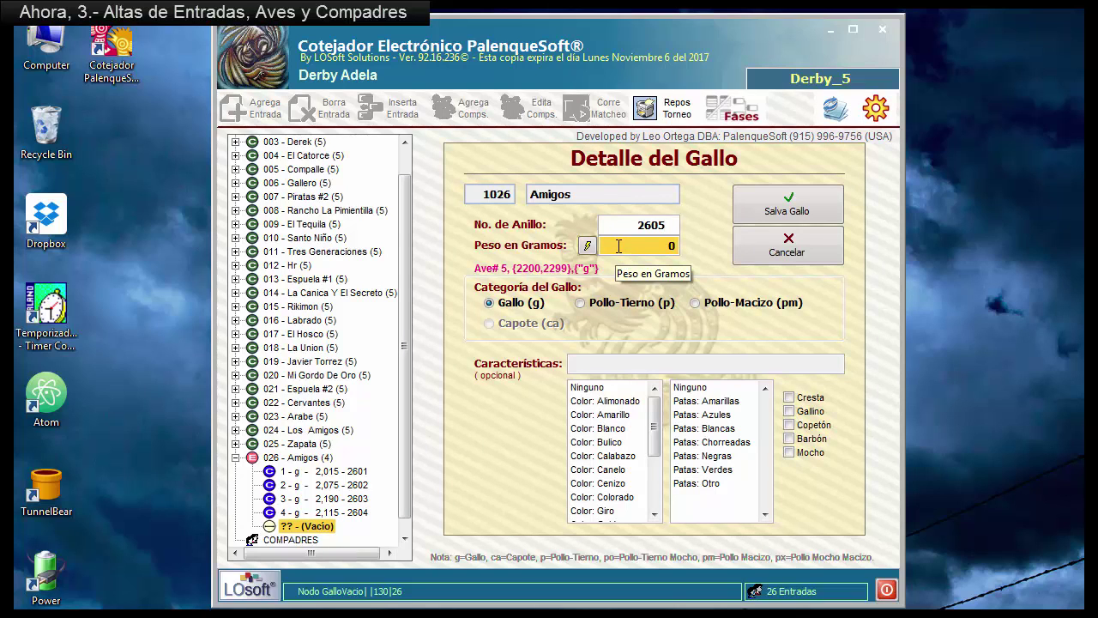
left_click(617, 246)
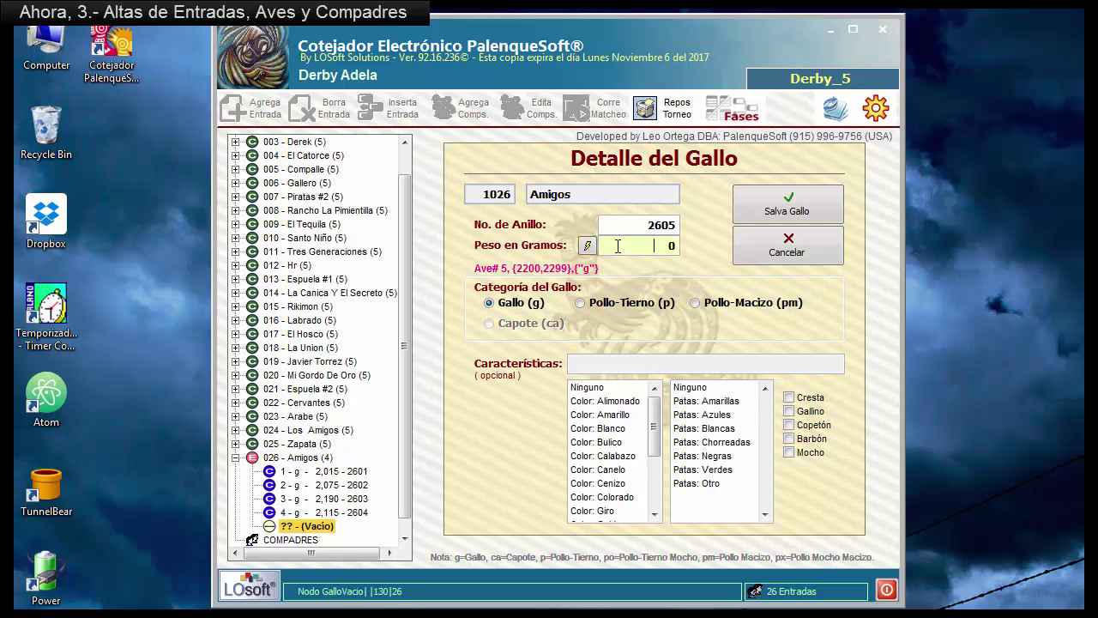
type("2,240")
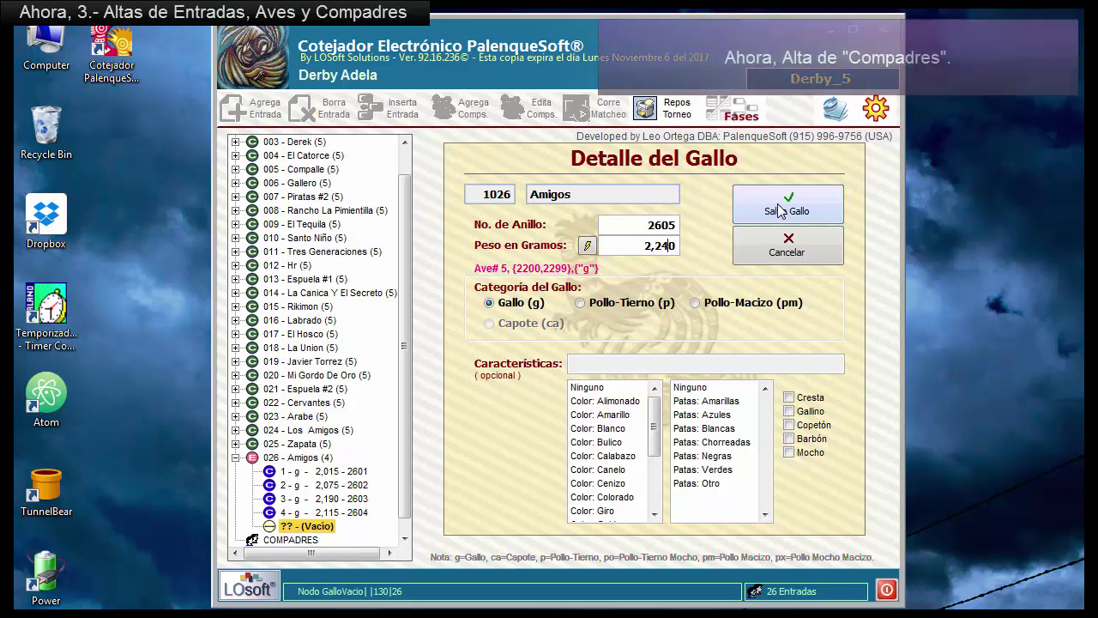
left_click(778, 203)
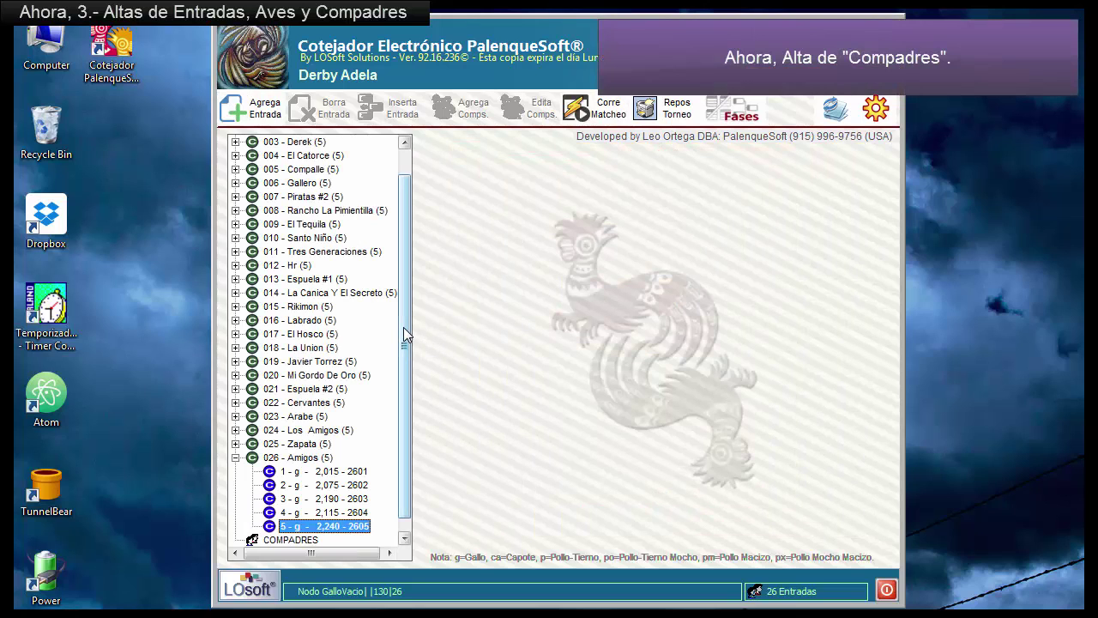
- Create a Compadres team that includes entries 002 Piratas #1 and 007 Piratas #2
left_click_drag(405, 336, 405, 366)
left_click(283, 526)
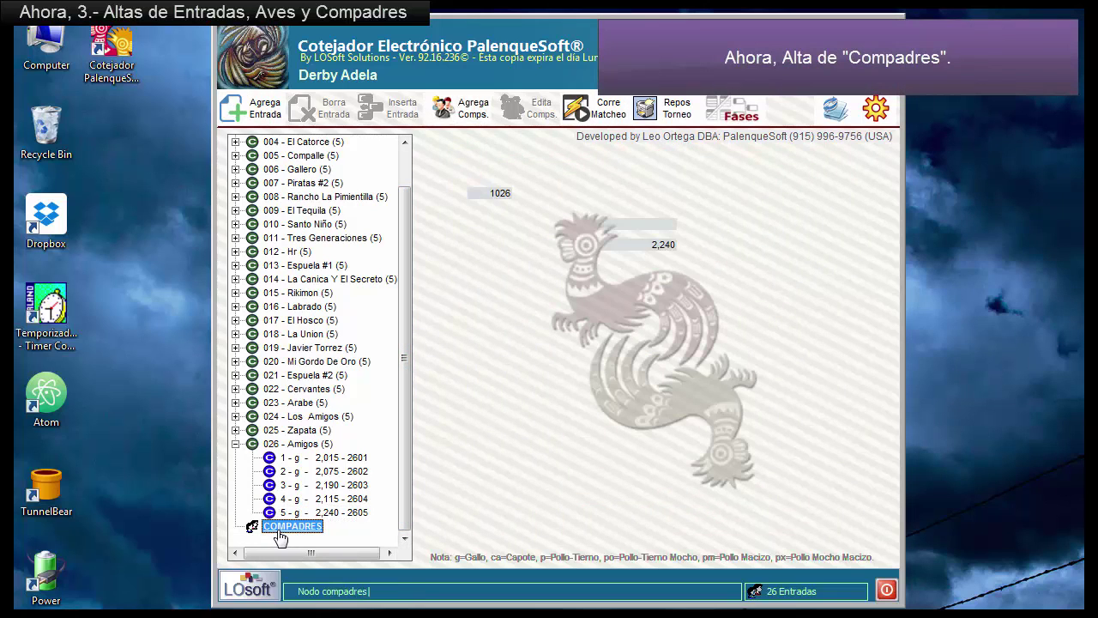
left_click(460, 104)
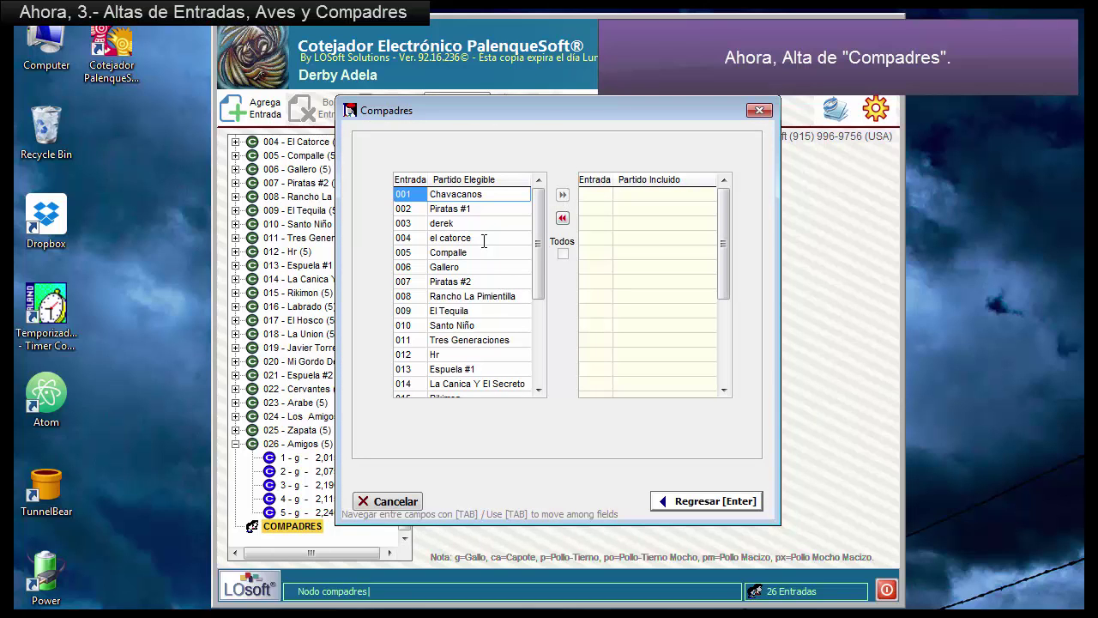
left_click_drag(479, 209, 601, 221)
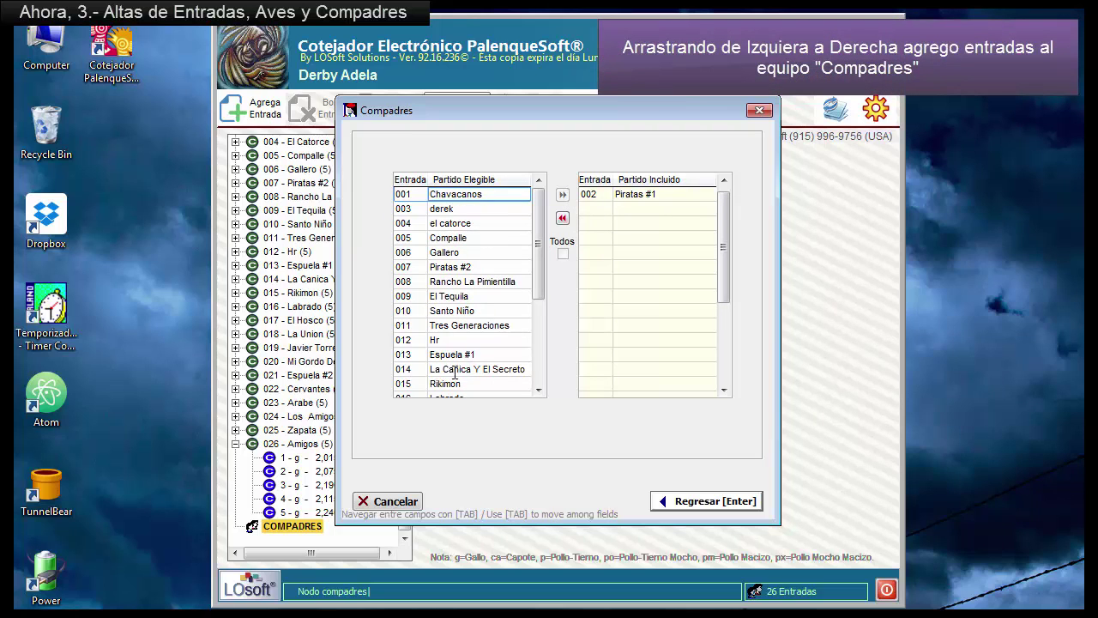
left_click_drag(447, 271, 629, 264)
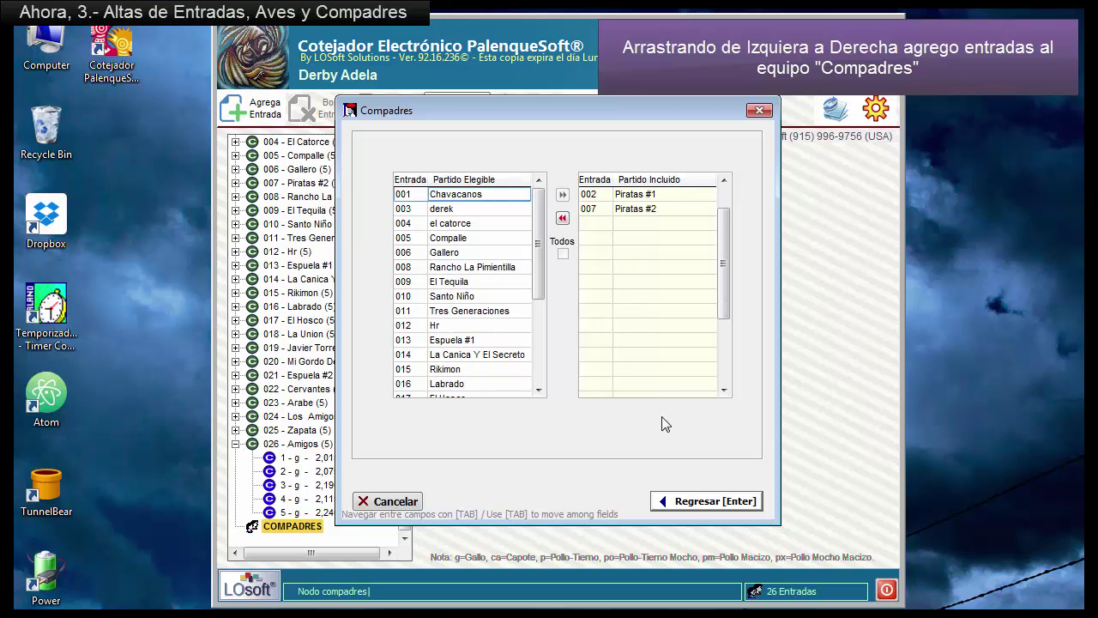
left_click(691, 502)
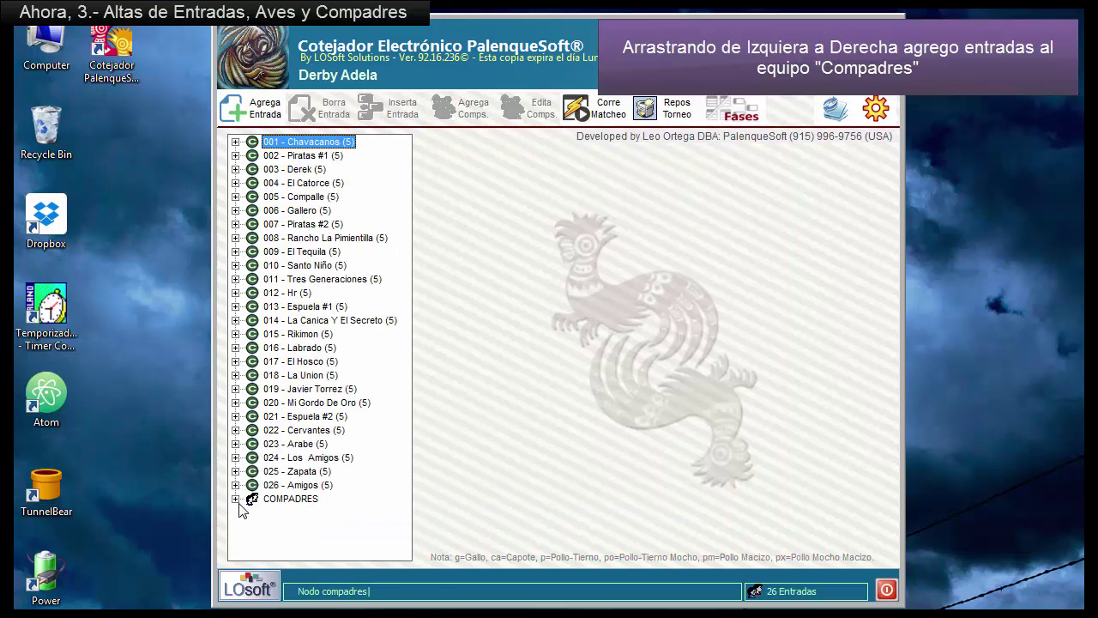
- Add a second Compadres team made up of entries 013 Espuela #1 and 021 Espuela #2
left_click(235, 498)
left_click(290, 498)
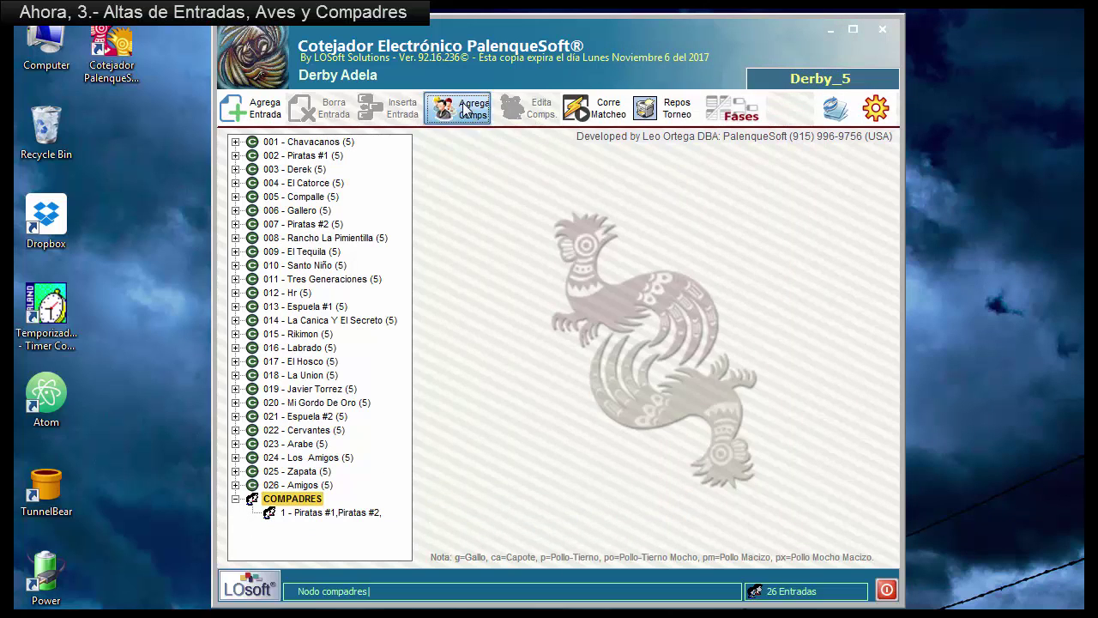
left_click(465, 109)
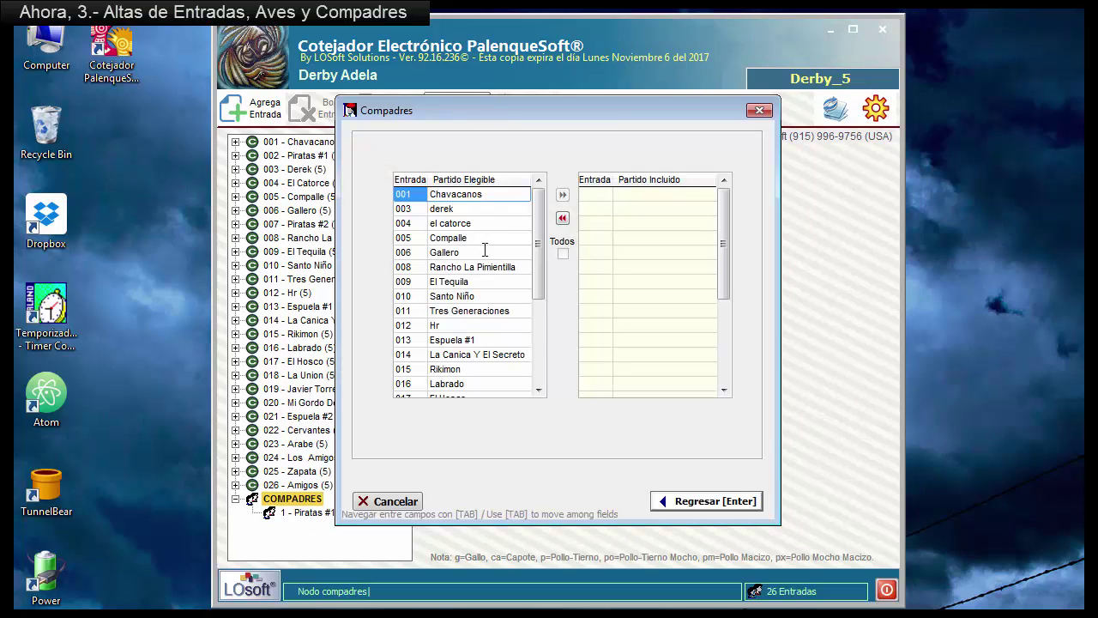
left_click(463, 340)
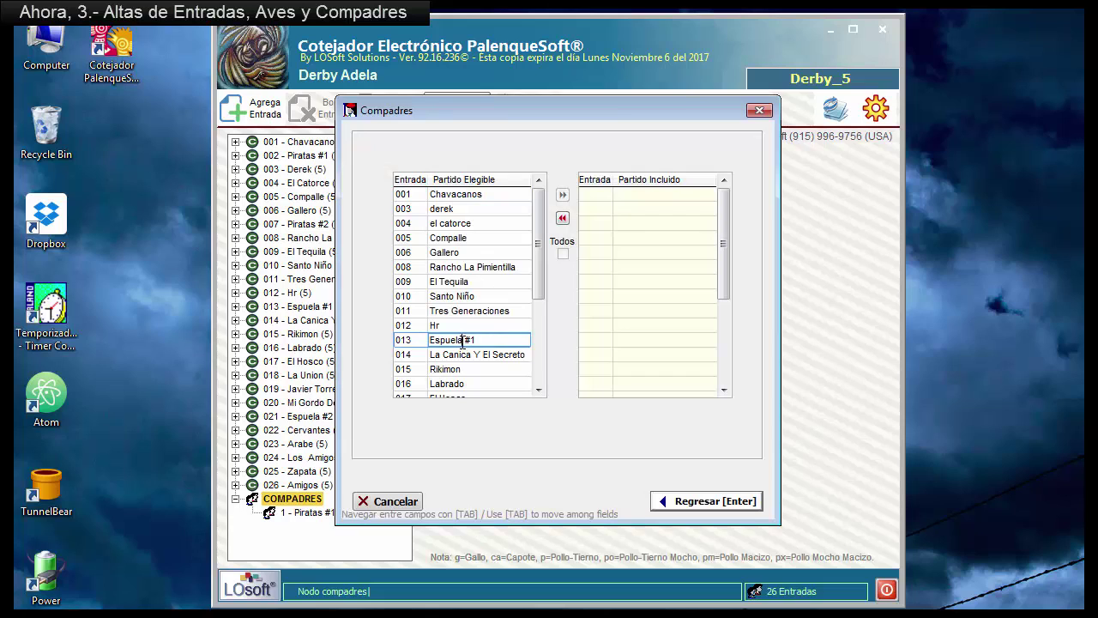
key("Return")
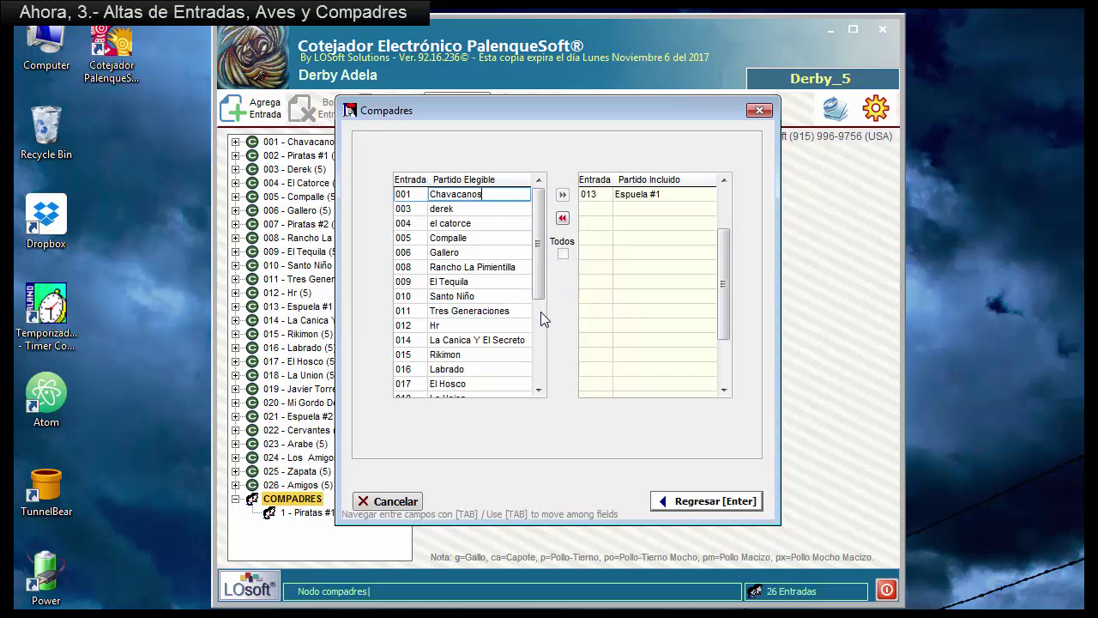
left_click(538, 341)
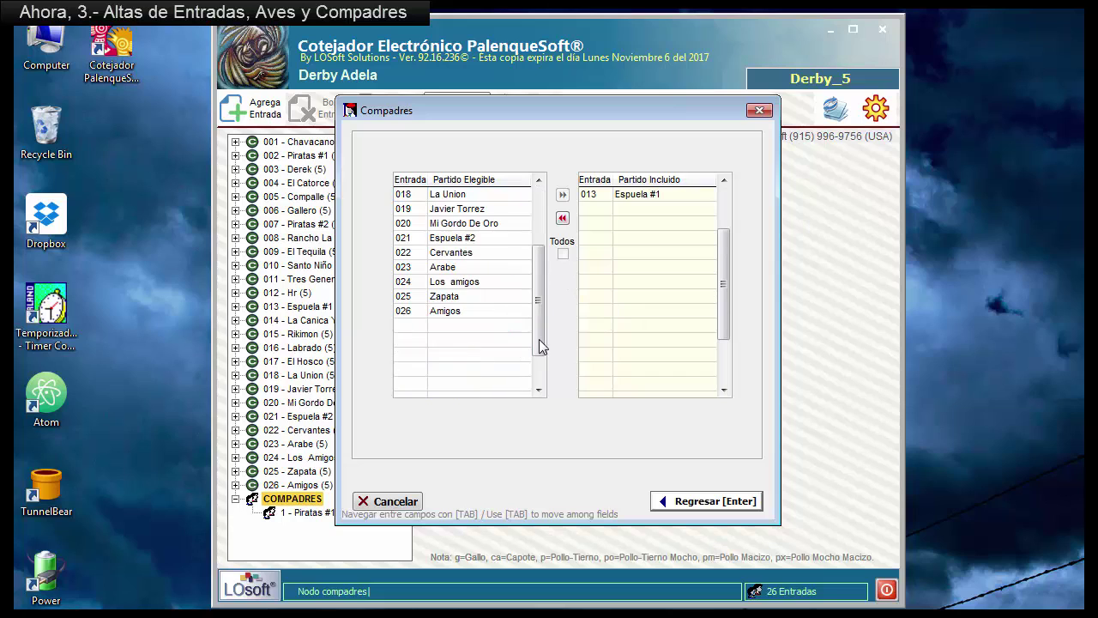
left_click(474, 241)
left_click_drag(447, 238, 646, 242)
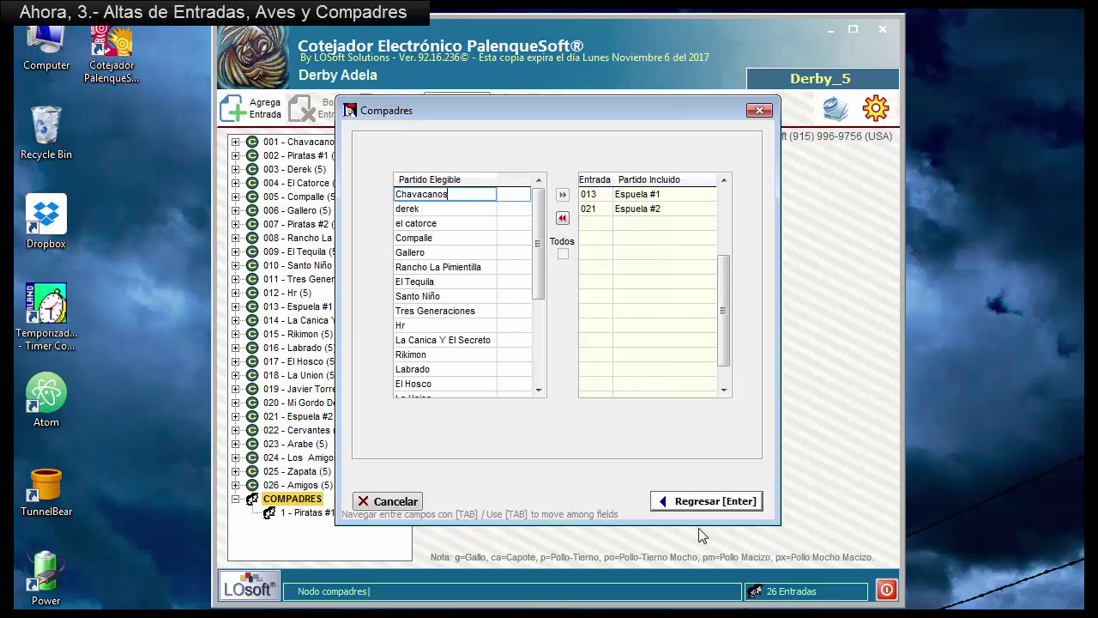
left_click(689, 507)
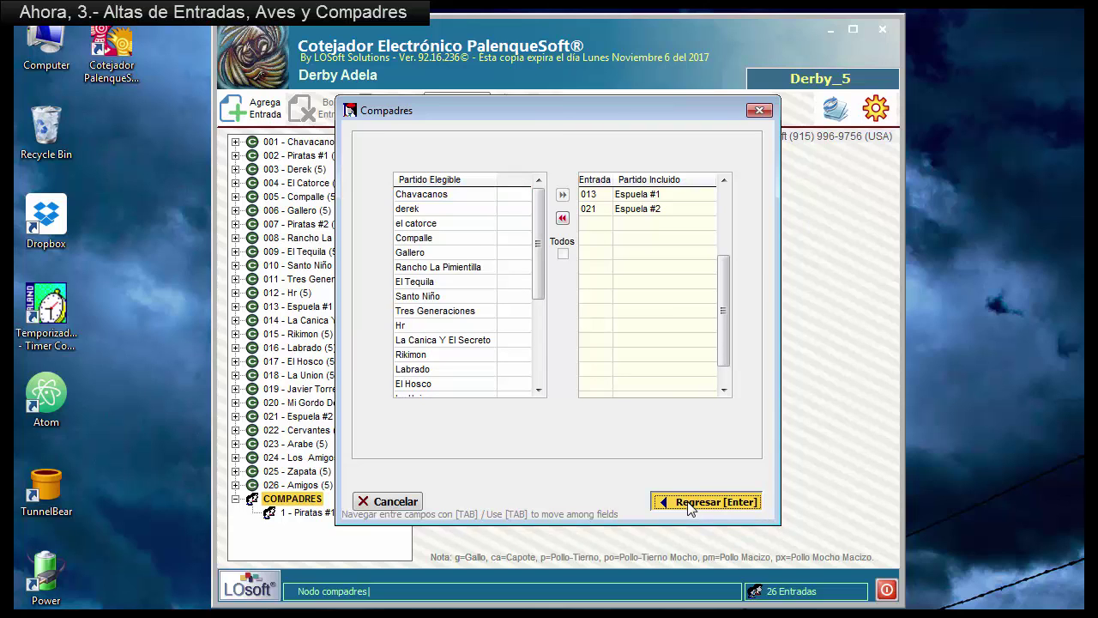
- Add a third Compadres team with entries 026 Amigos and 022 Cervantes, and review the teams in the Compadres group
left_click(236, 500)
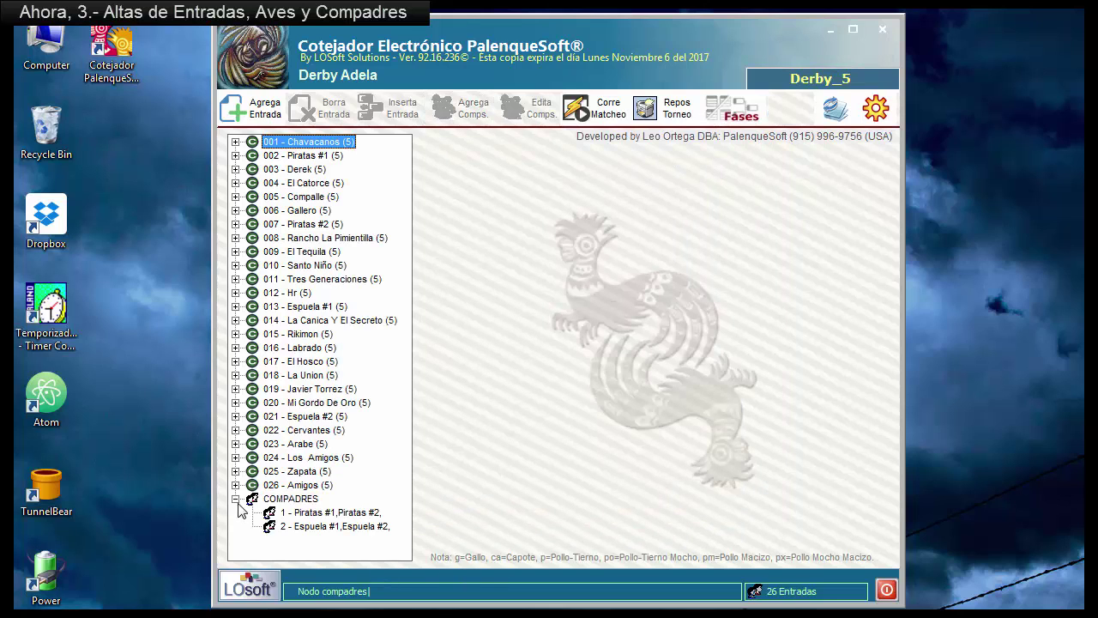
left_click(292, 499)
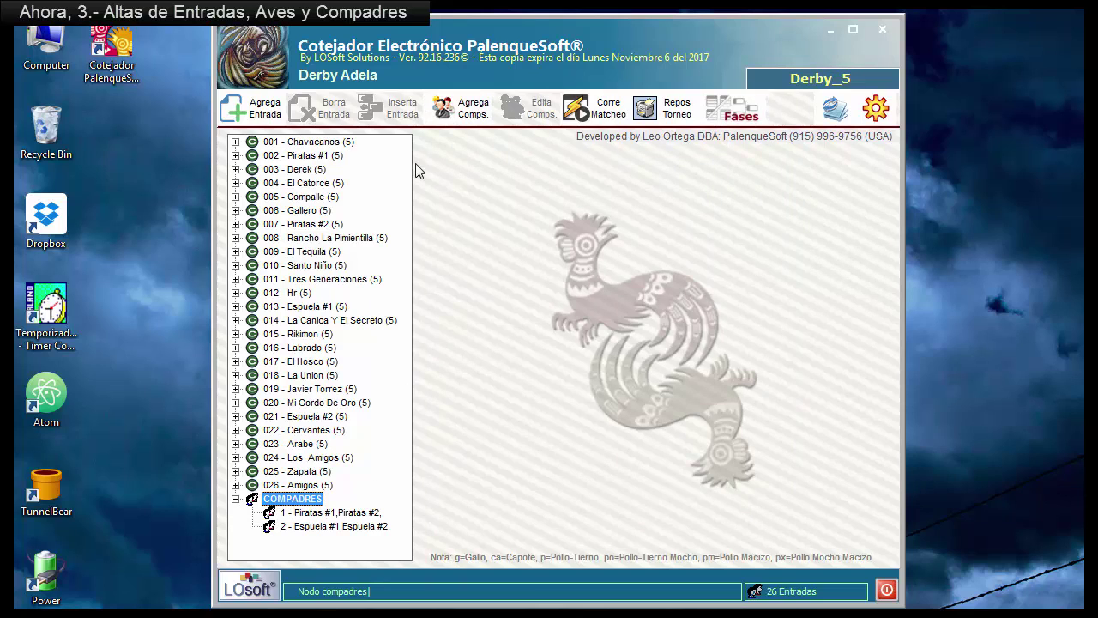
left_click(472, 107)
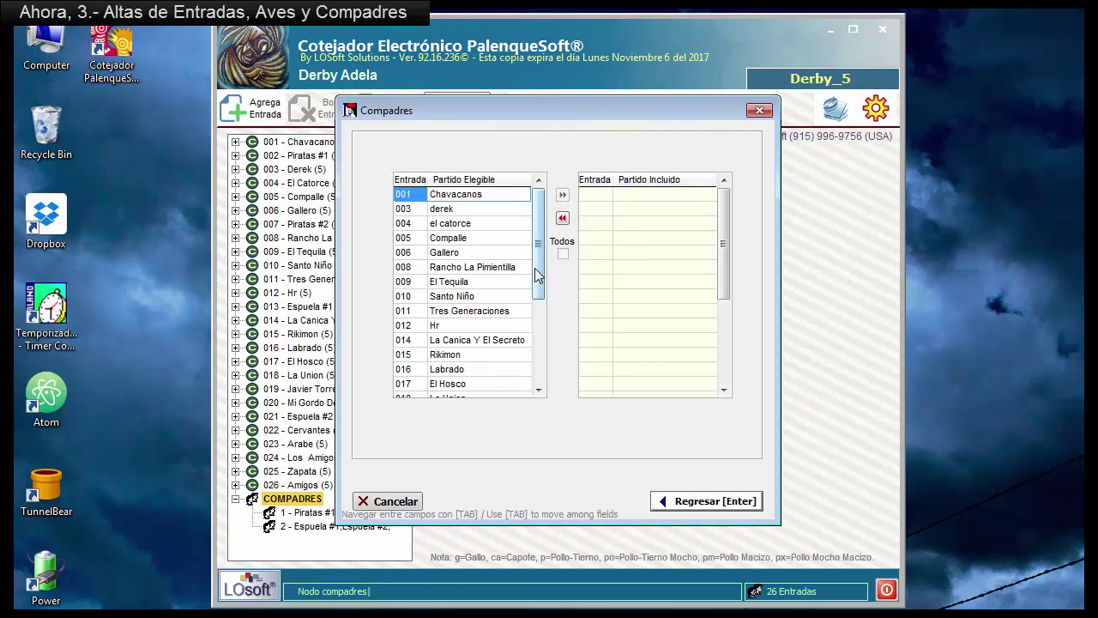
left_click_drag(537, 274, 537, 420)
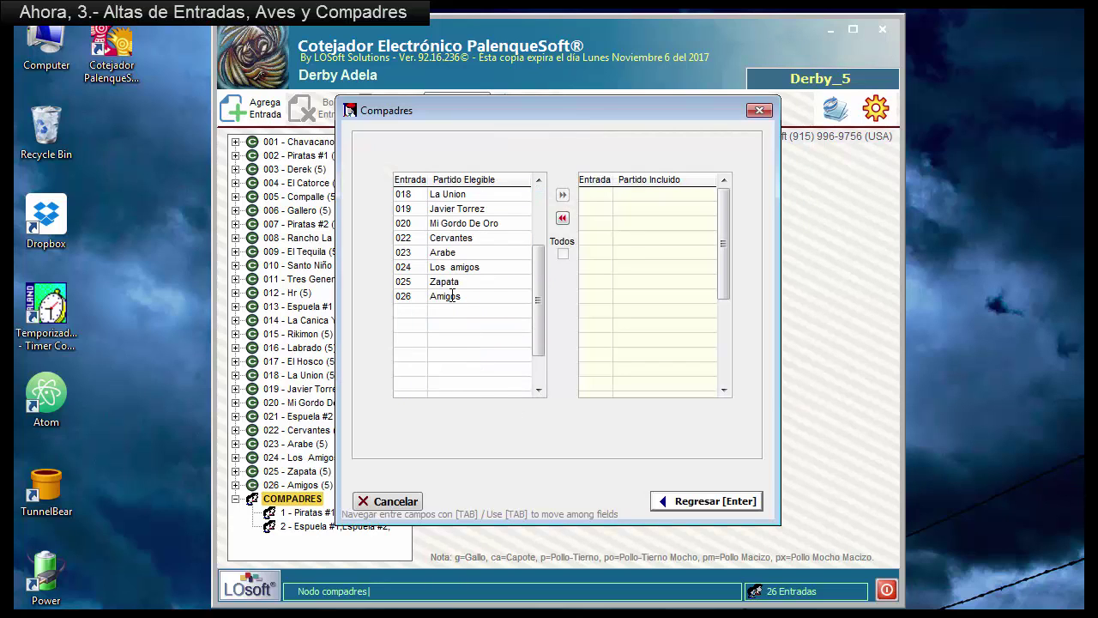
left_click(511, 295)
left_click_drag(651, 277, 645, 277)
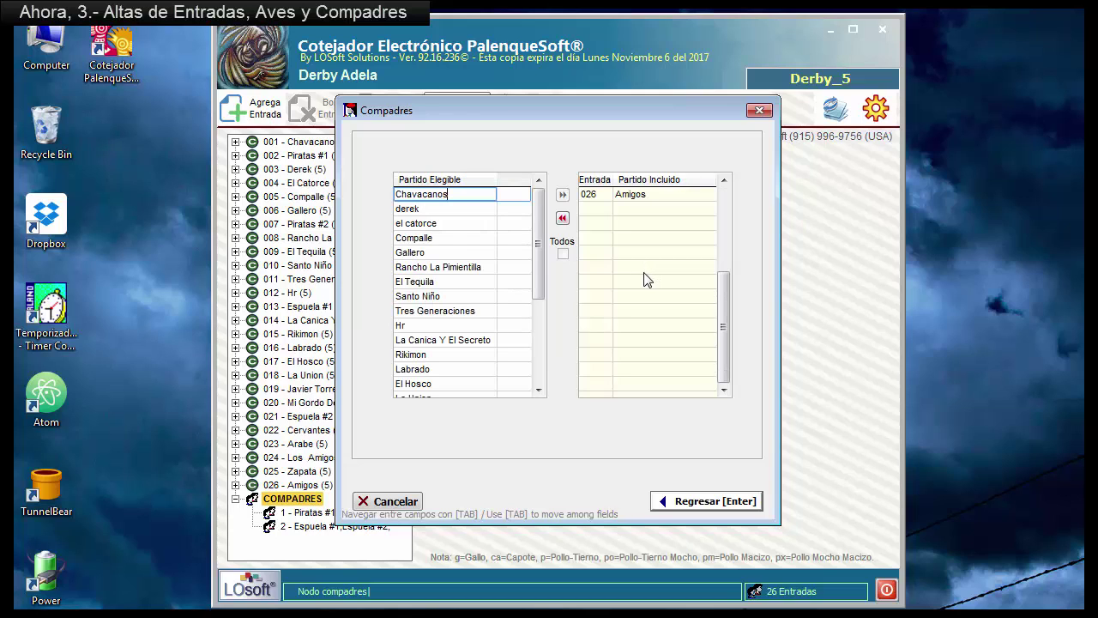
left_click(541, 364)
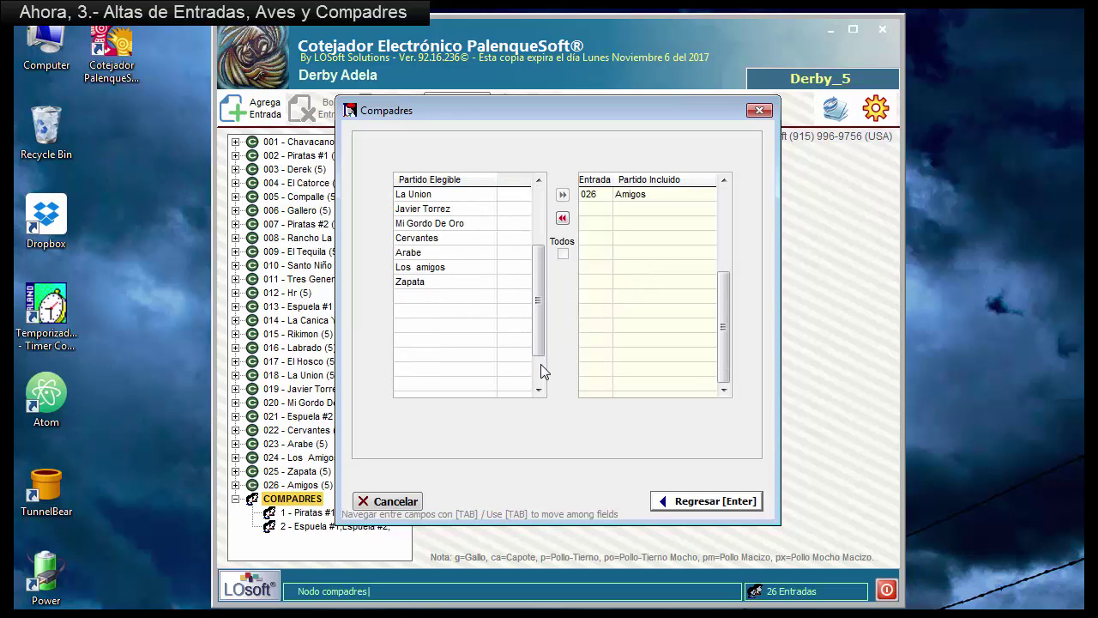
left_click(466, 239)
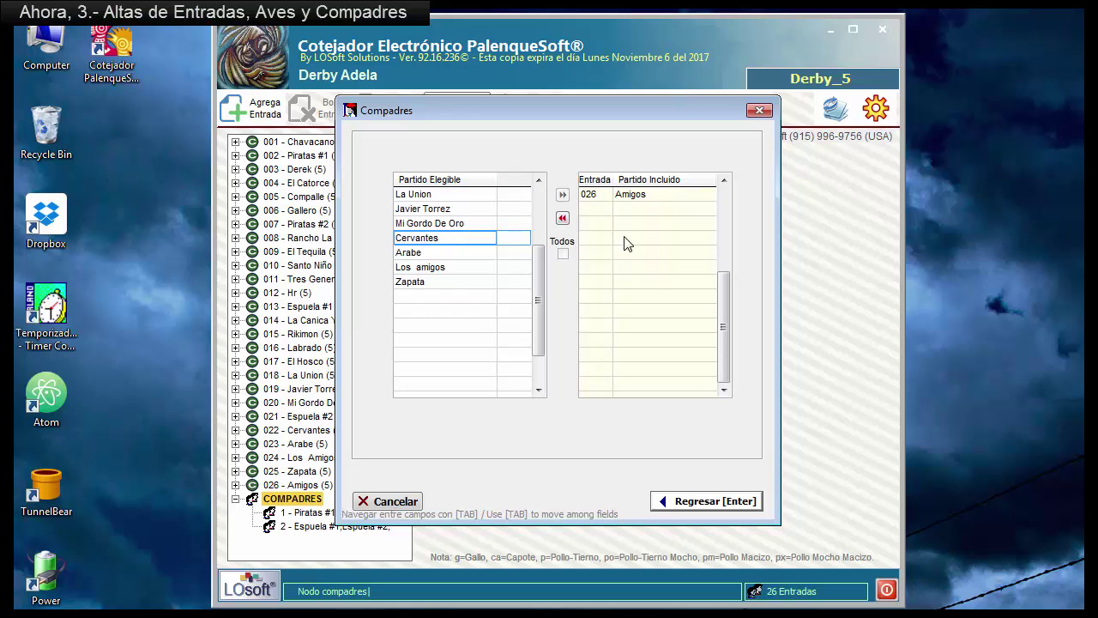
left_click(623, 249)
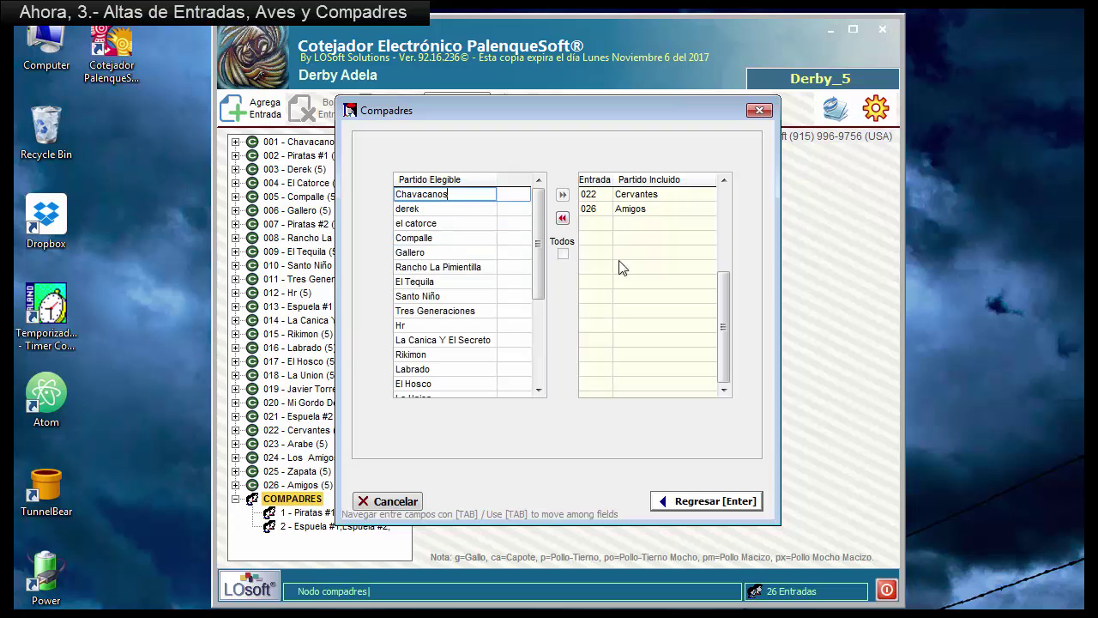
left_click(691, 500)
left_click(235, 499)
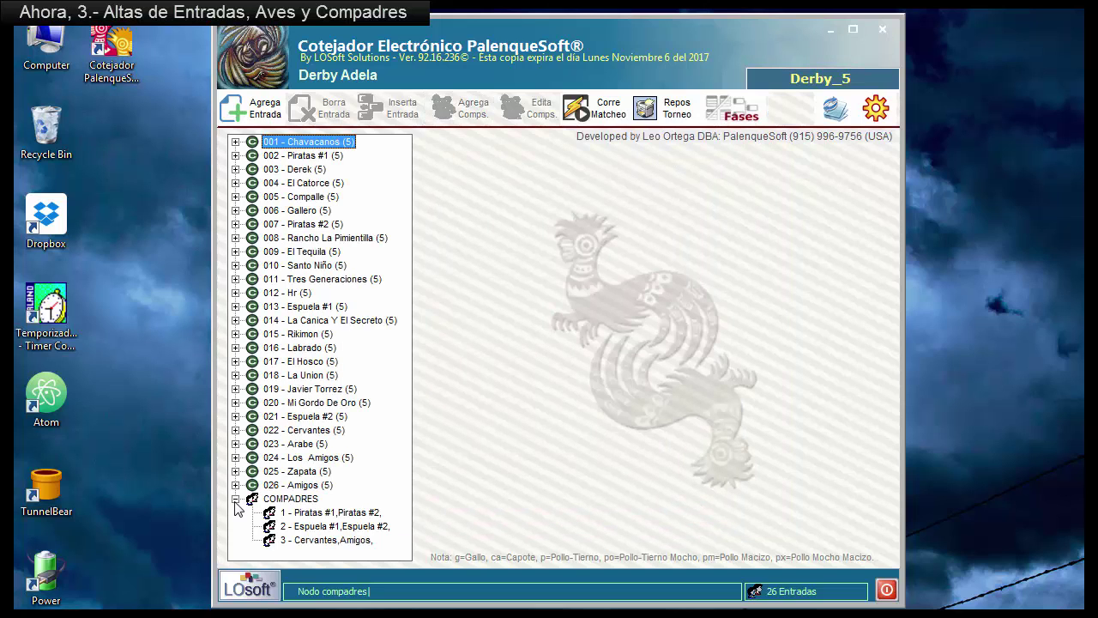
left_click(300, 512)
left_click(335, 527)
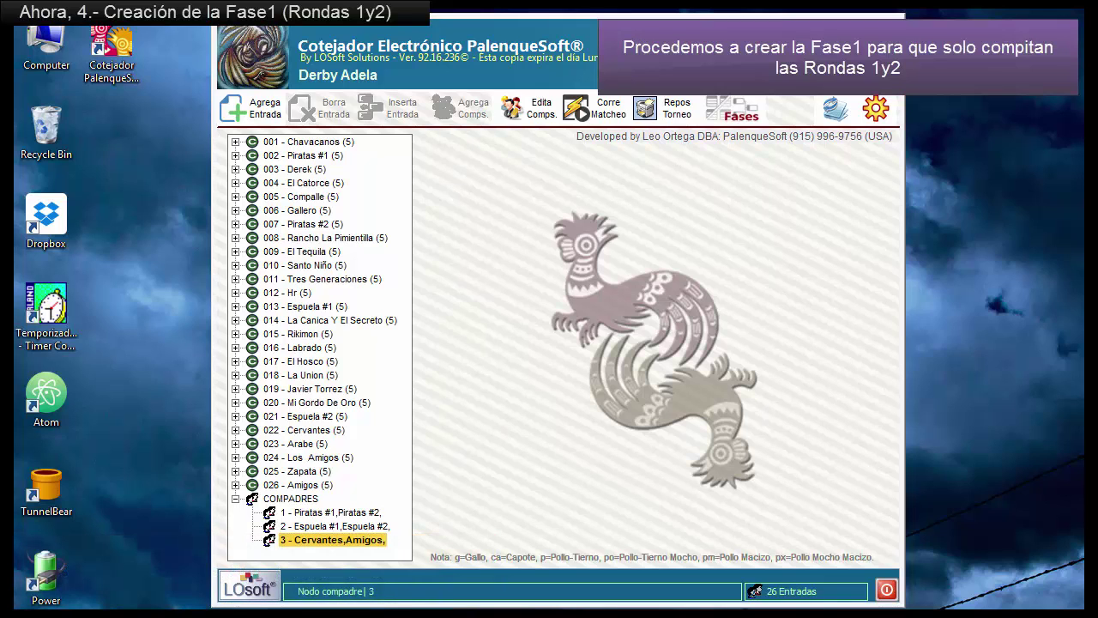
- Divide the tournament into two phases with the phase folder named Adela, assigning birds #1 and #2 to the first phase
left_click(738, 115)
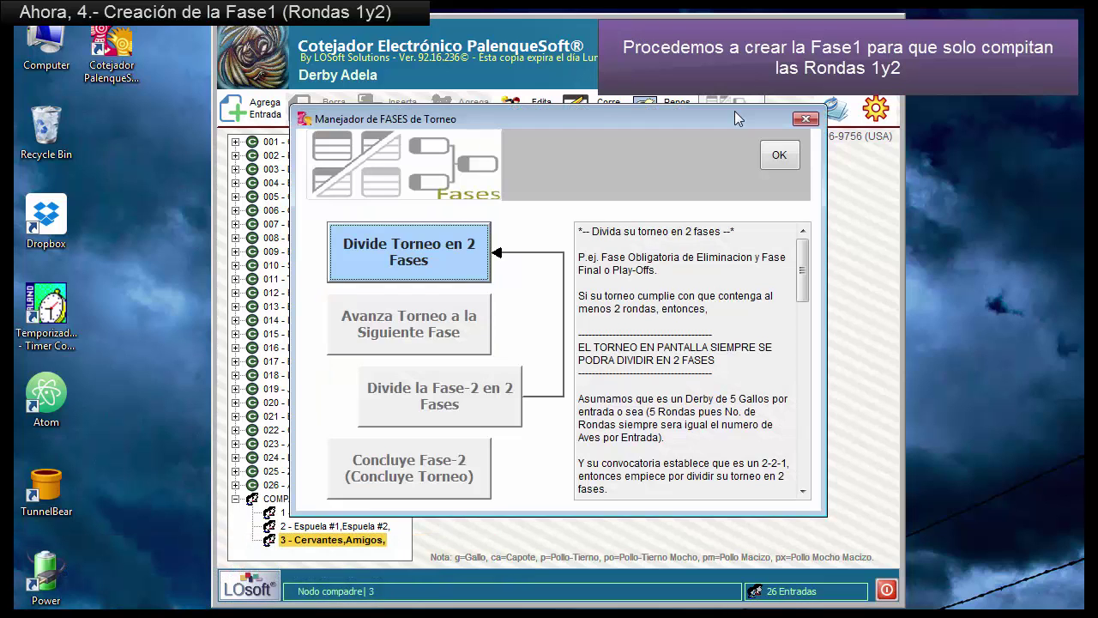
left_click(408, 263)
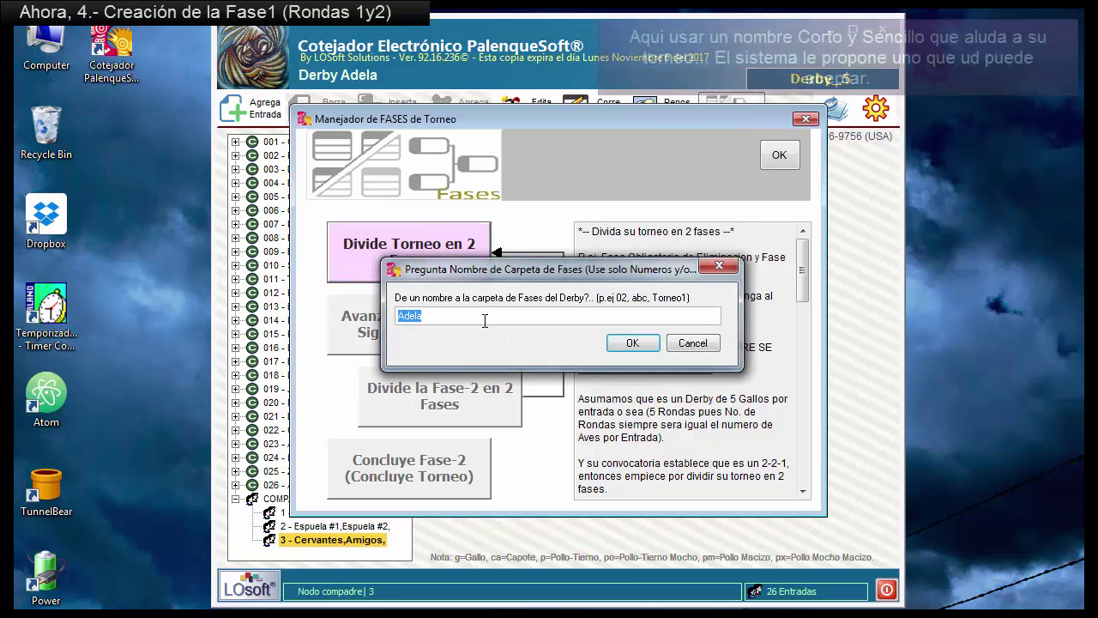
left_click(632, 342)
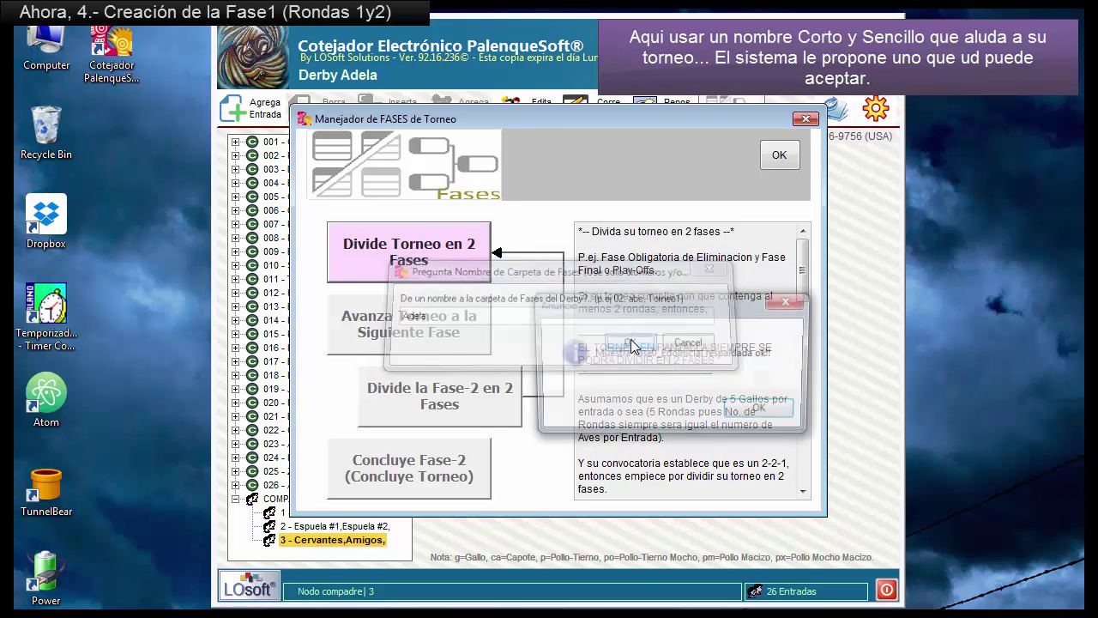
left_click(764, 412)
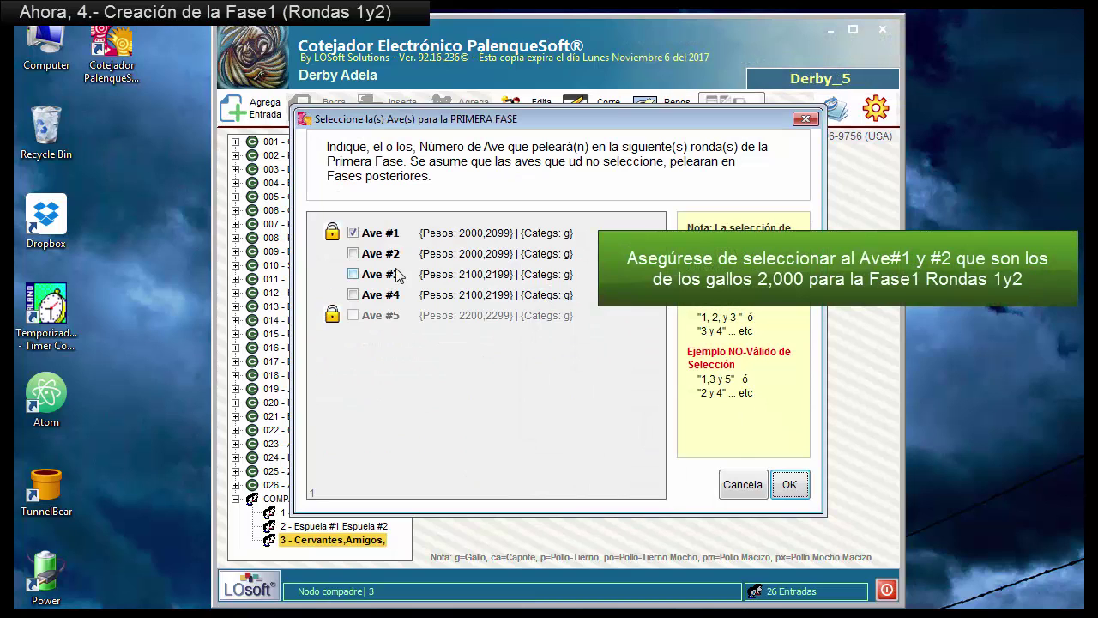
left_click(353, 254)
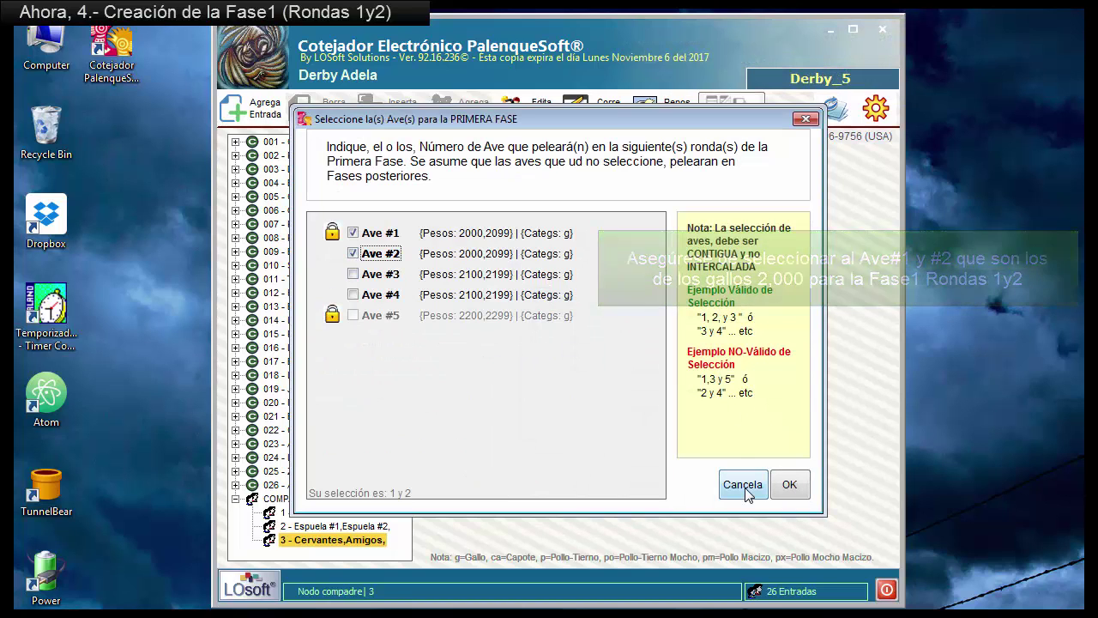
left_click(791, 493)
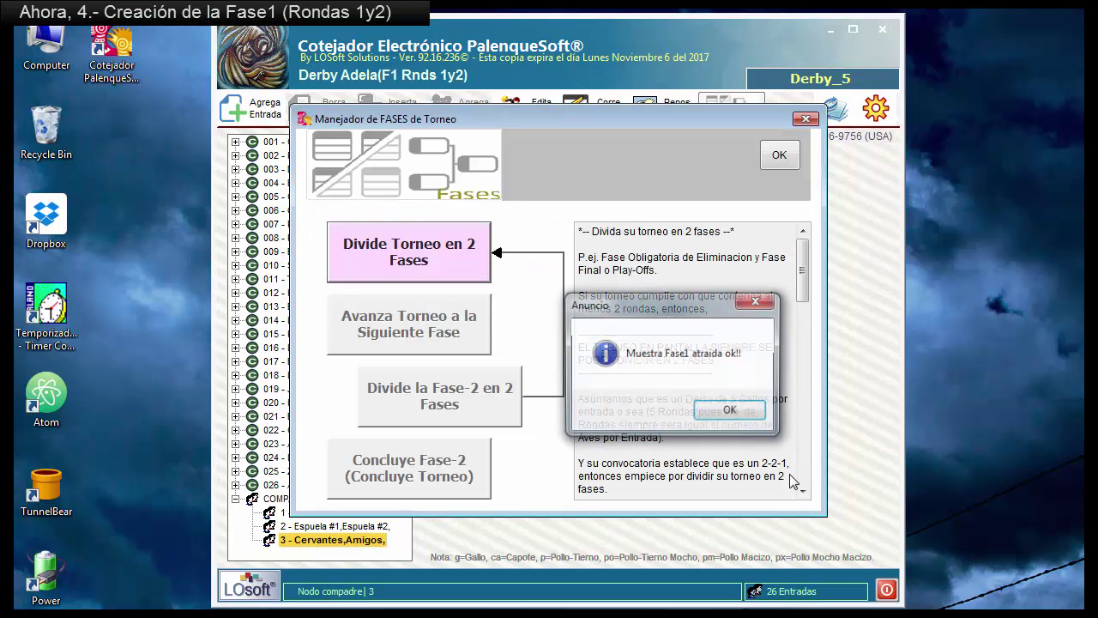
key("Return")
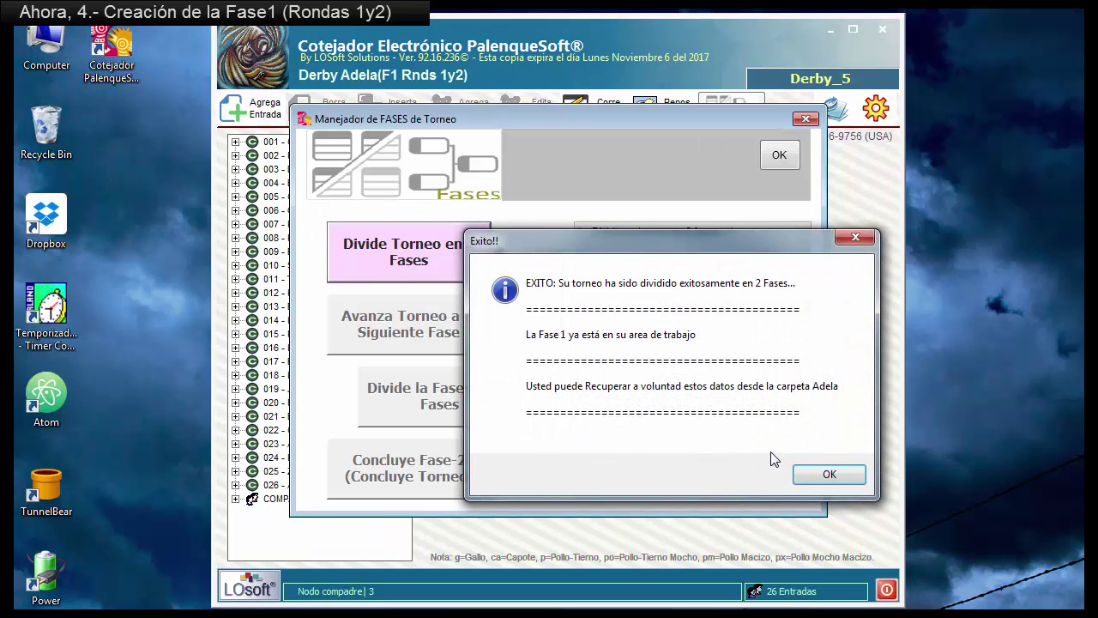
left_click(844, 481)
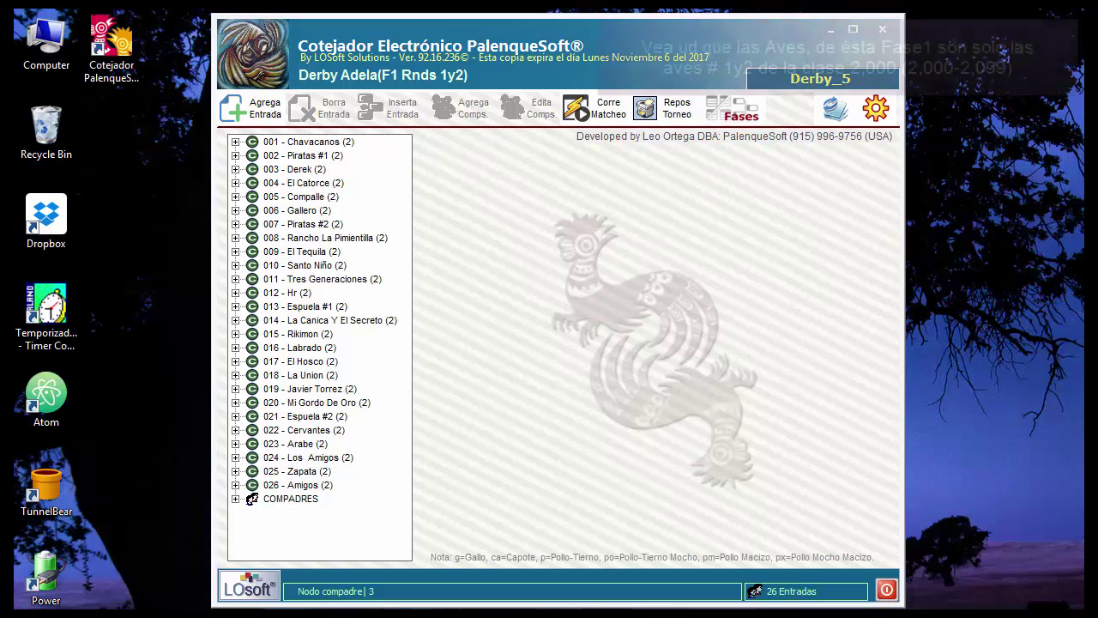
- Inspect the first-phase birds listed under entries Chavacanos, El Catorce, Piratas #2 and Santo Niño
left_click(234, 143)
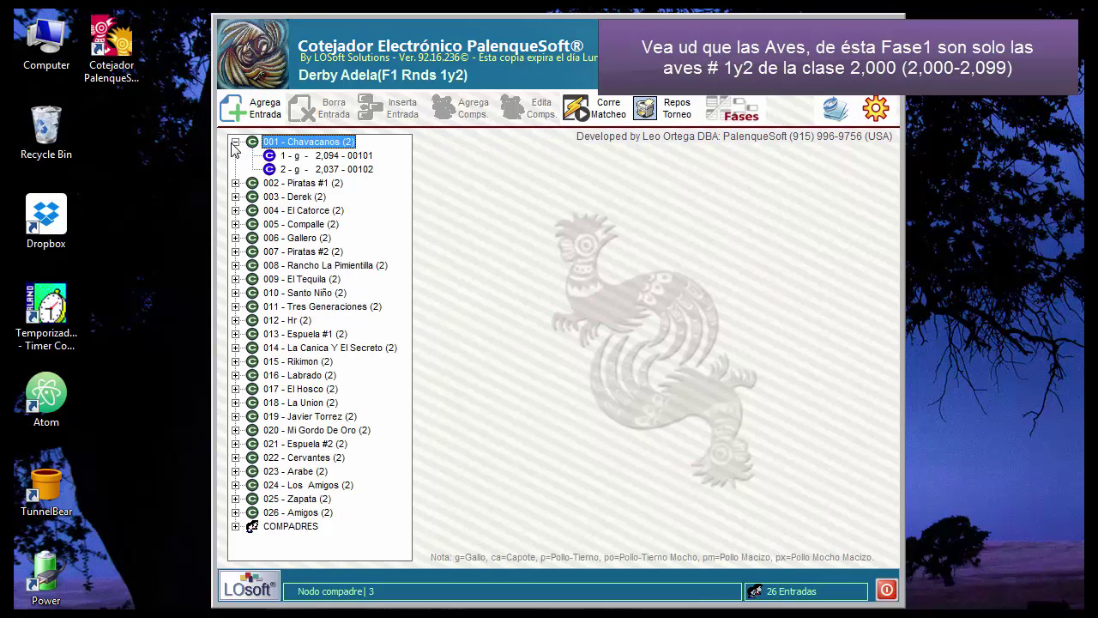
left_click(233, 142)
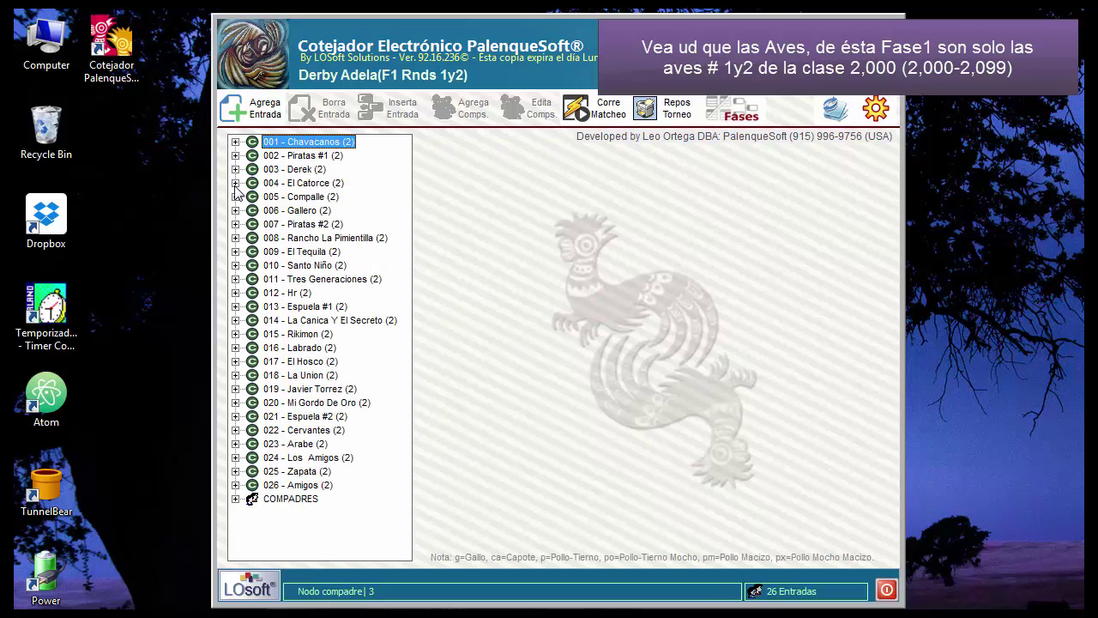
left_click(235, 184)
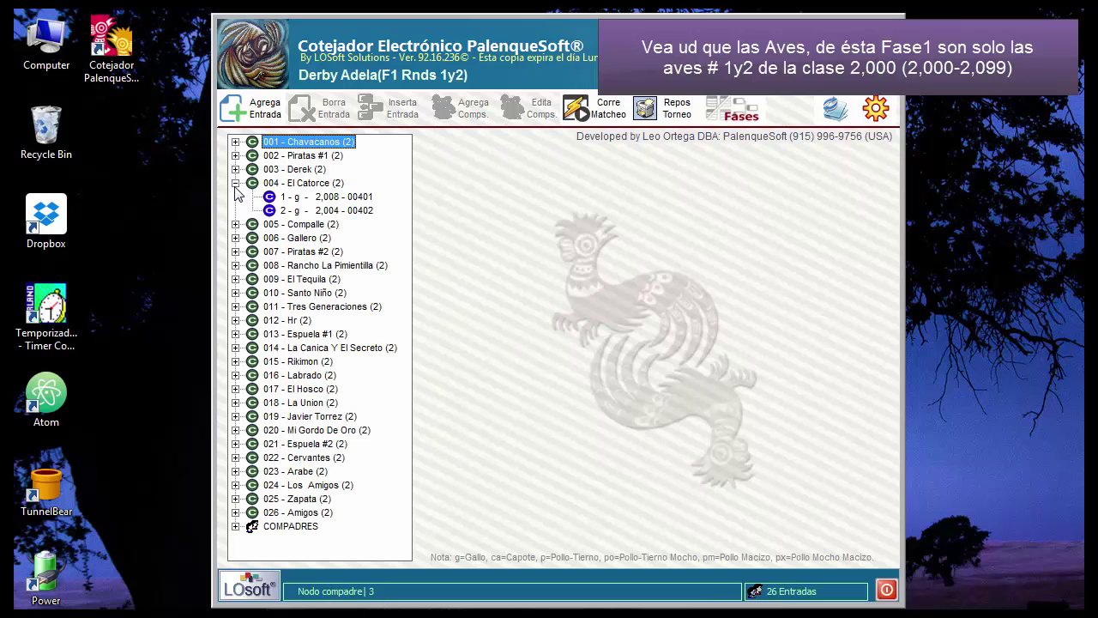
left_click(235, 251)
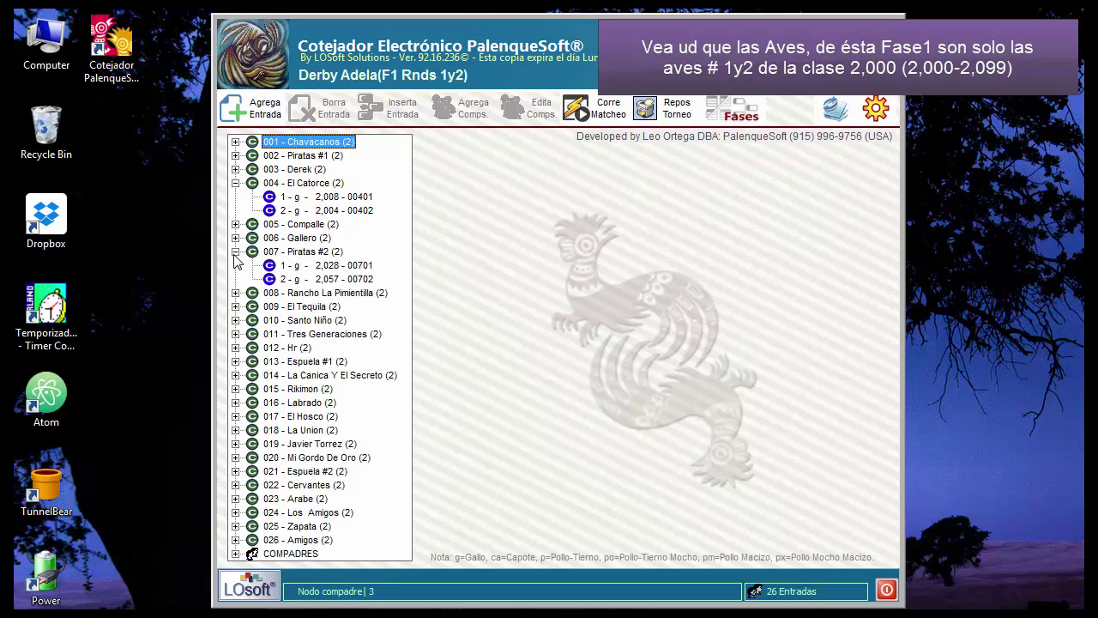
left_click(235, 320)
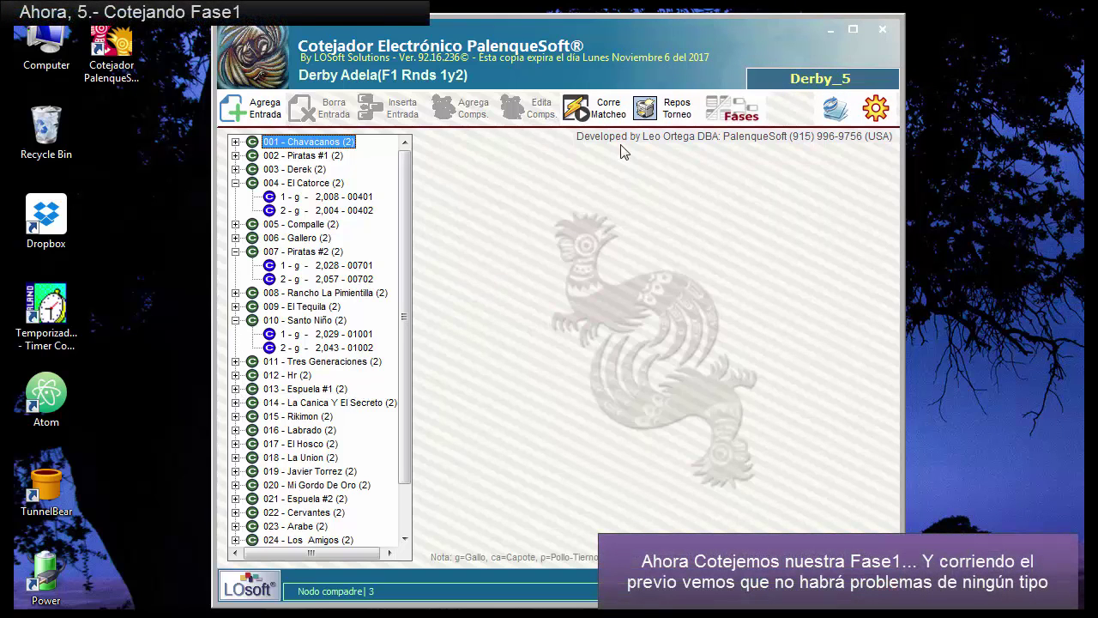
- Run the preliminary diagnosis for Phase 1 and review the pre-matching analysis report
left_click(611, 114)
left_click(646, 141)
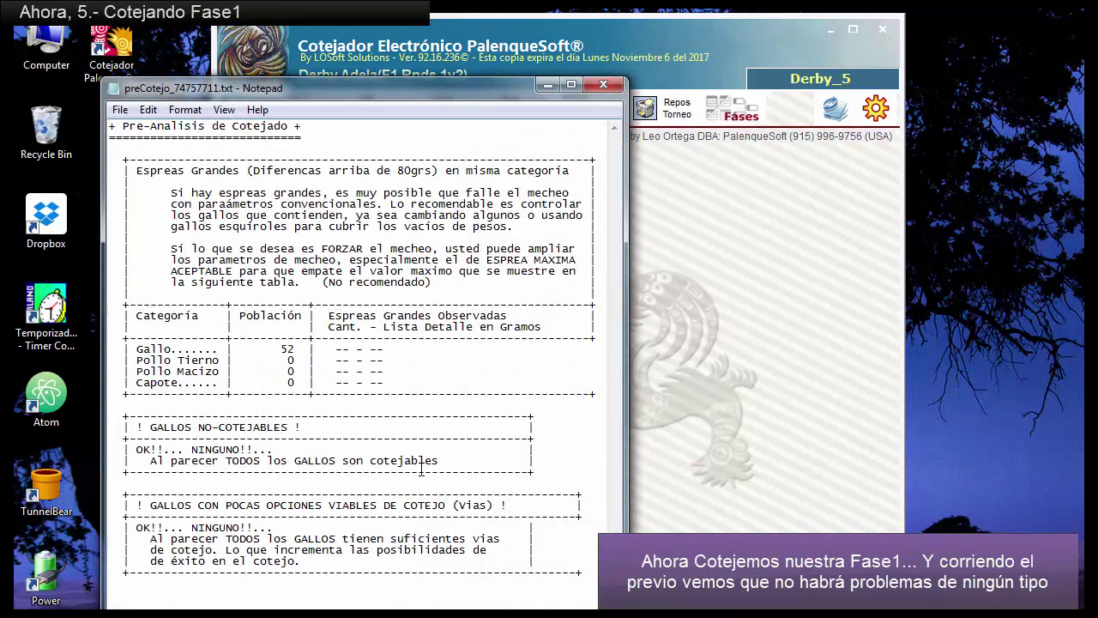
left_click_drag(377, 87, 482, 29)
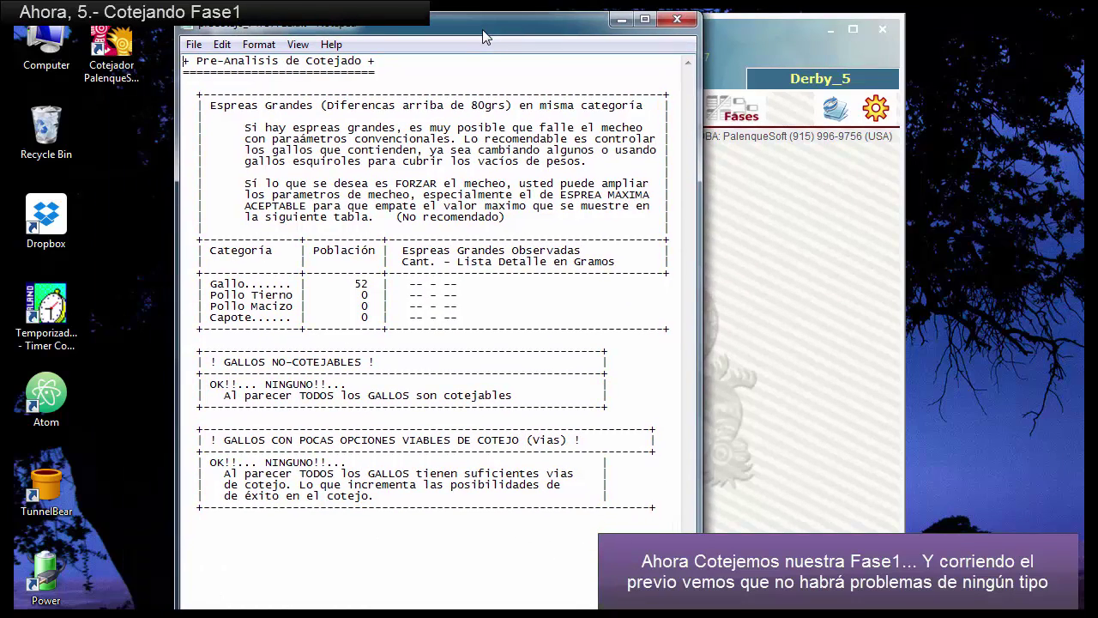
left_click(677, 21)
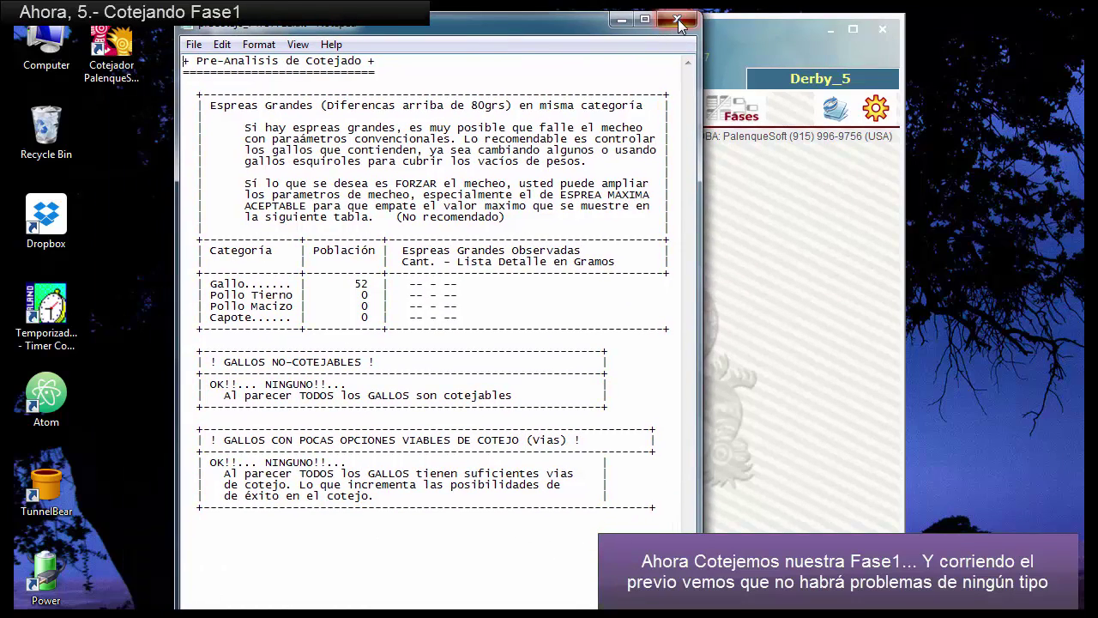
- Run the Phase 1 matching with a trial range of 40 to 80 grams, a maximum acceptable difference of 80 grams, and Estricto enabled
left_click(597, 114)
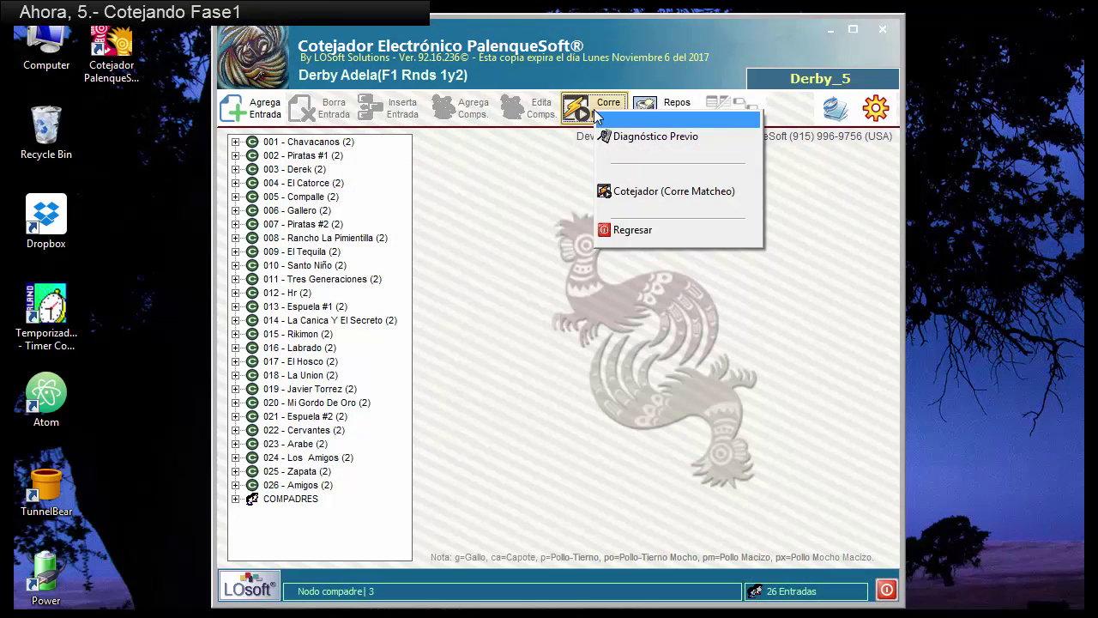
left_click(659, 190)
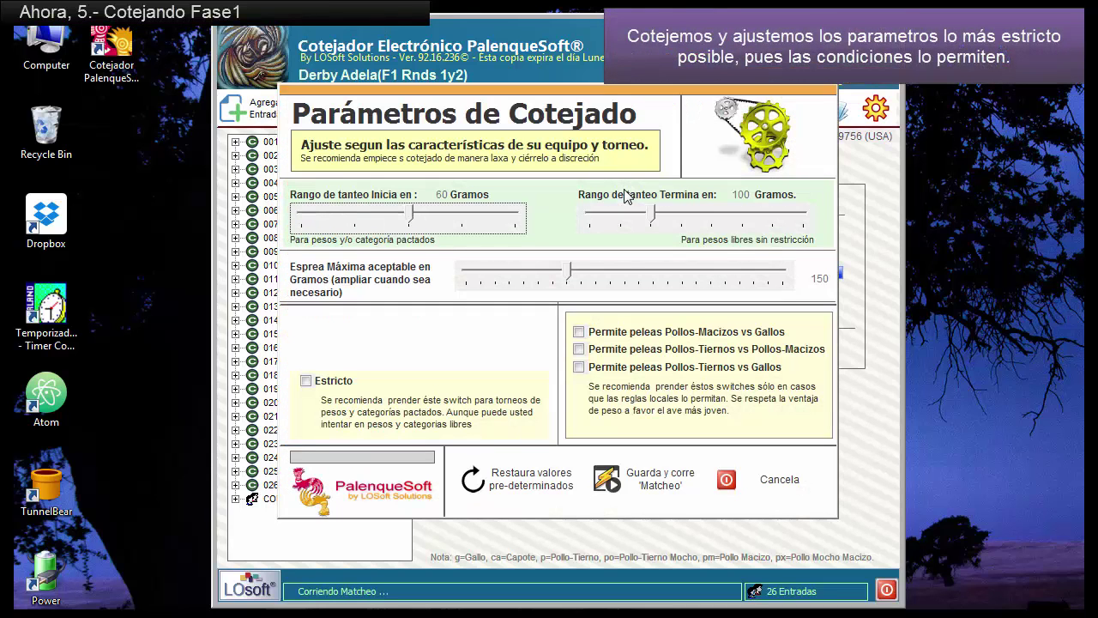
left_click_drag(650, 215, 594, 221)
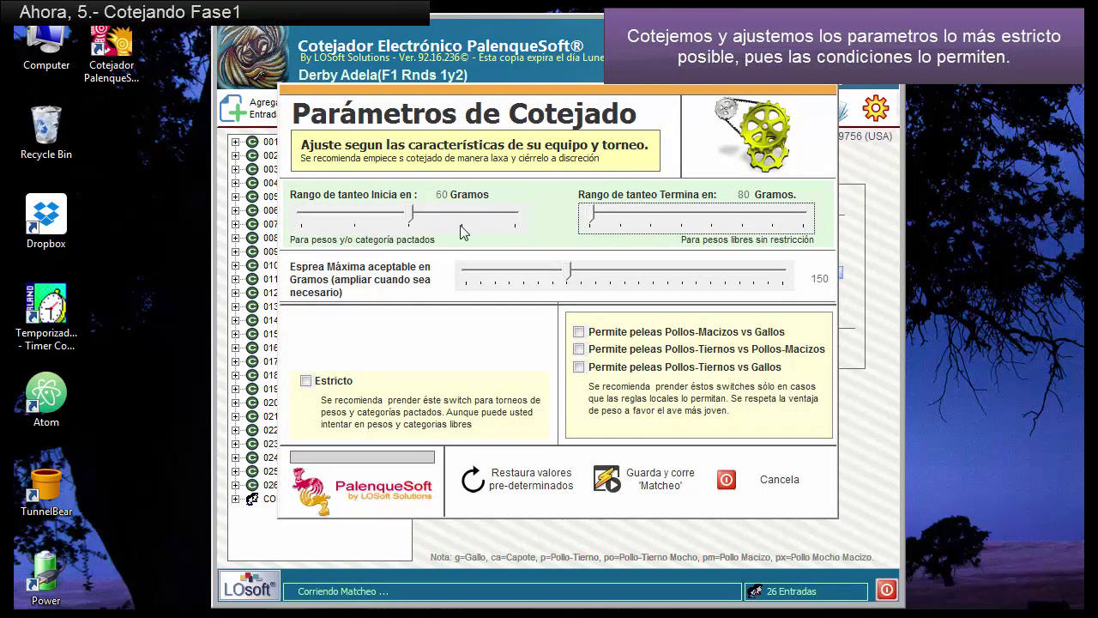
left_click_drag(411, 215, 296, 221)
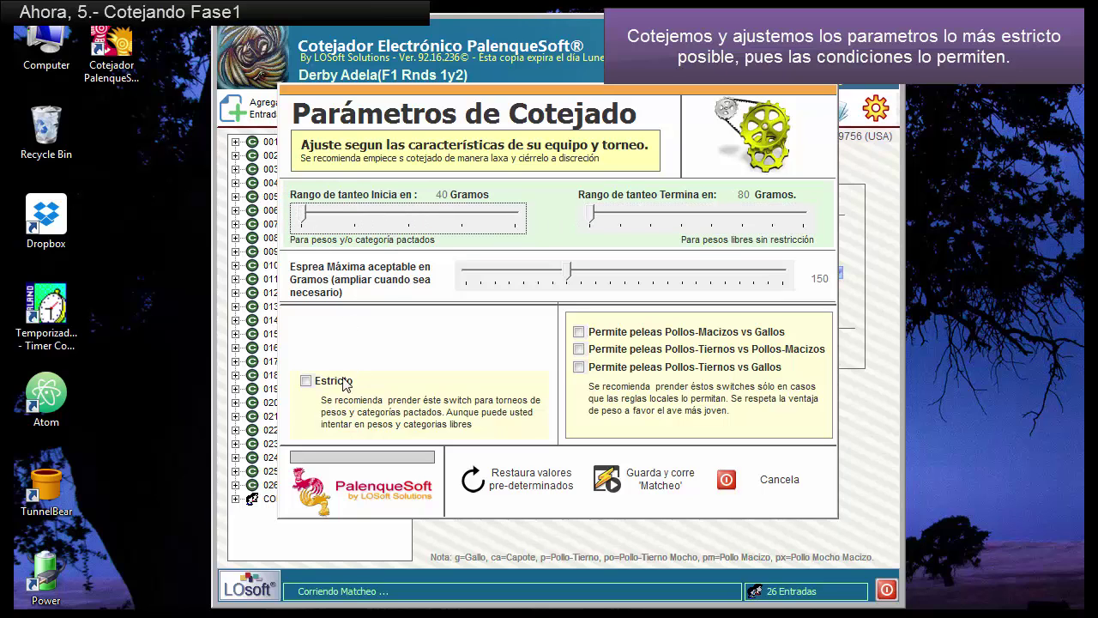
left_click_drag(571, 273, 438, 282)
left_click(306, 380)
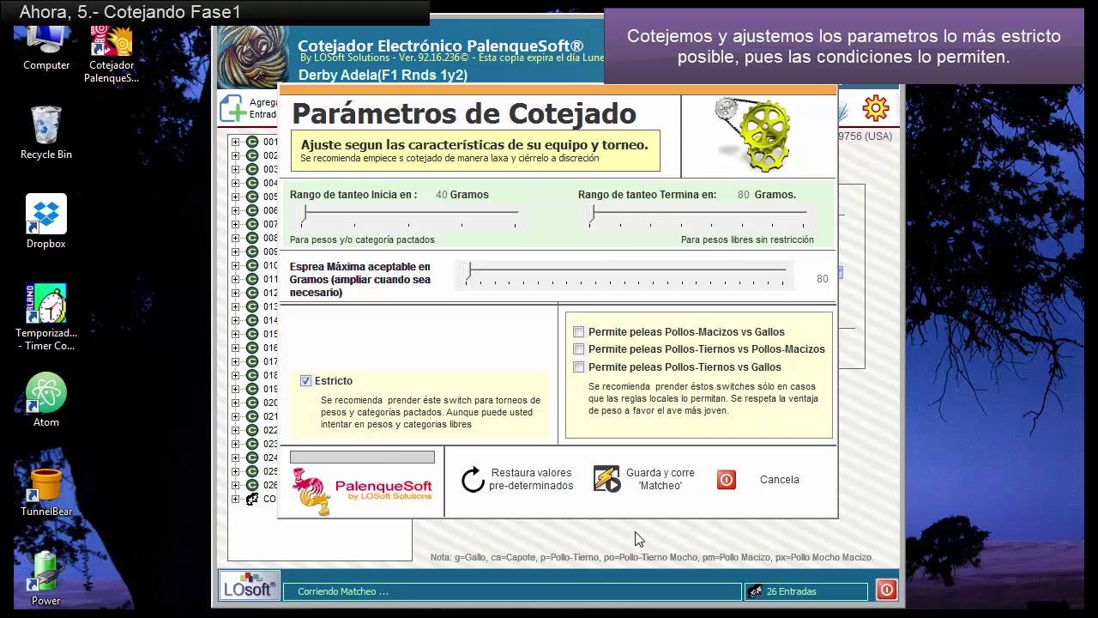
left_click(639, 479)
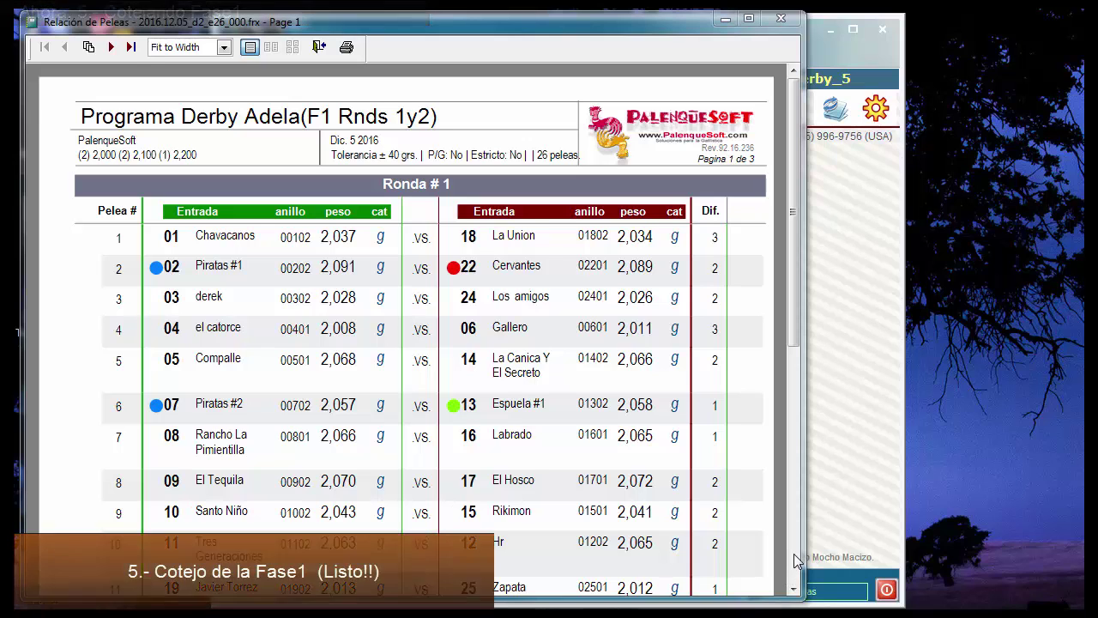
- Review the fights of rounds 1 and 2 across the first two pages of the fight program, and close the report
scroll(793, 559, "down", 5)
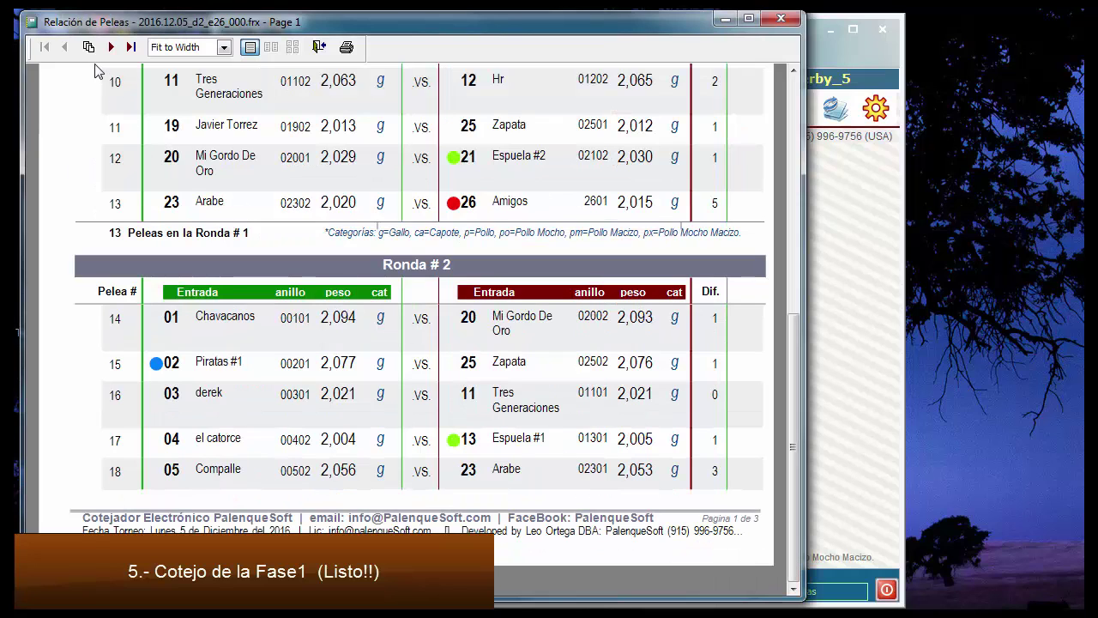
left_click(112, 48)
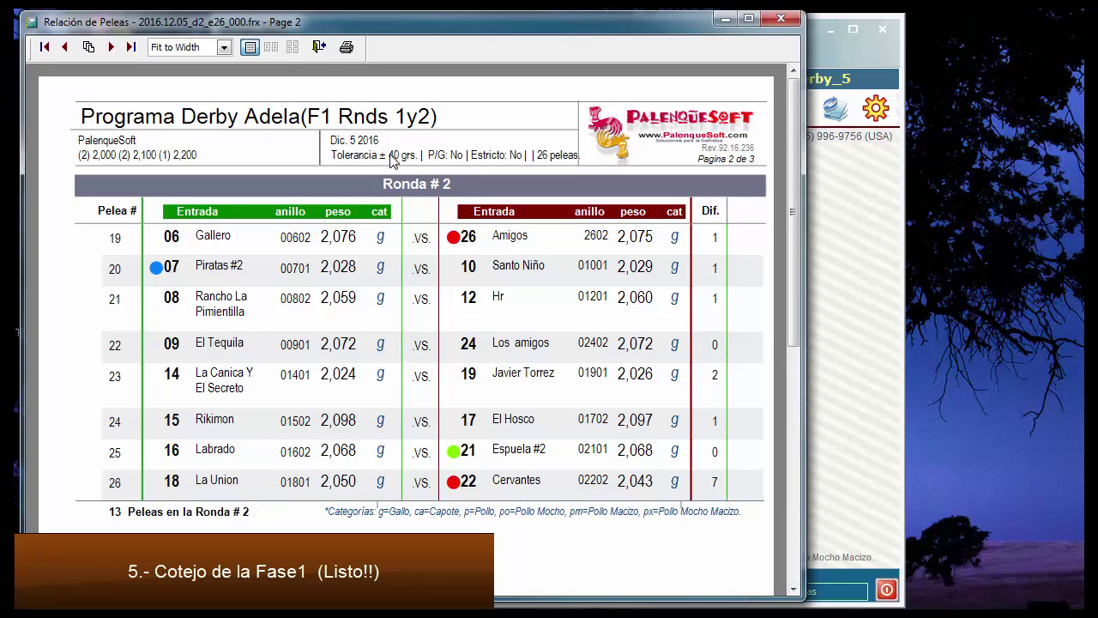
left_click(318, 49)
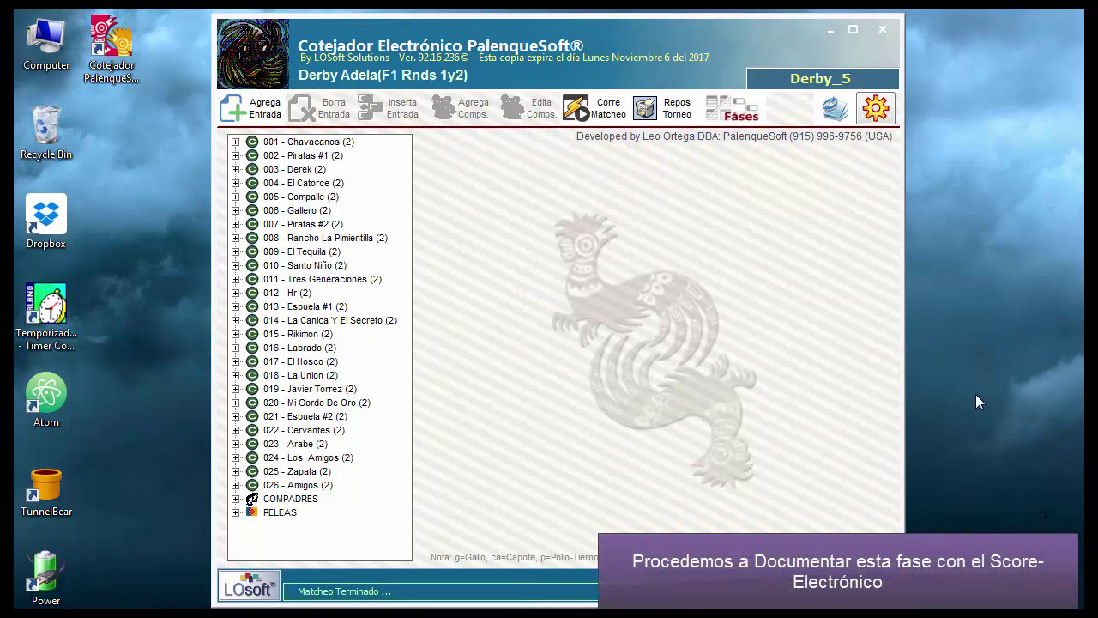
- Open the Score Electrónico module for Phase 1 with Internet broadcasting accepted, and launch the Web-Score
left_click(876, 107)
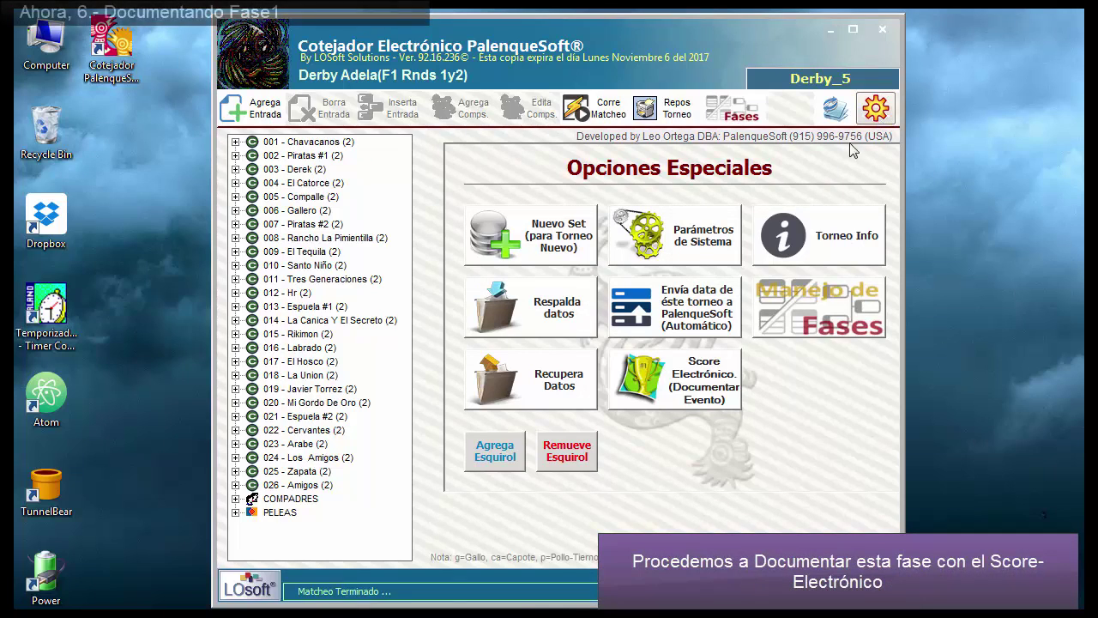
left_click(678, 400)
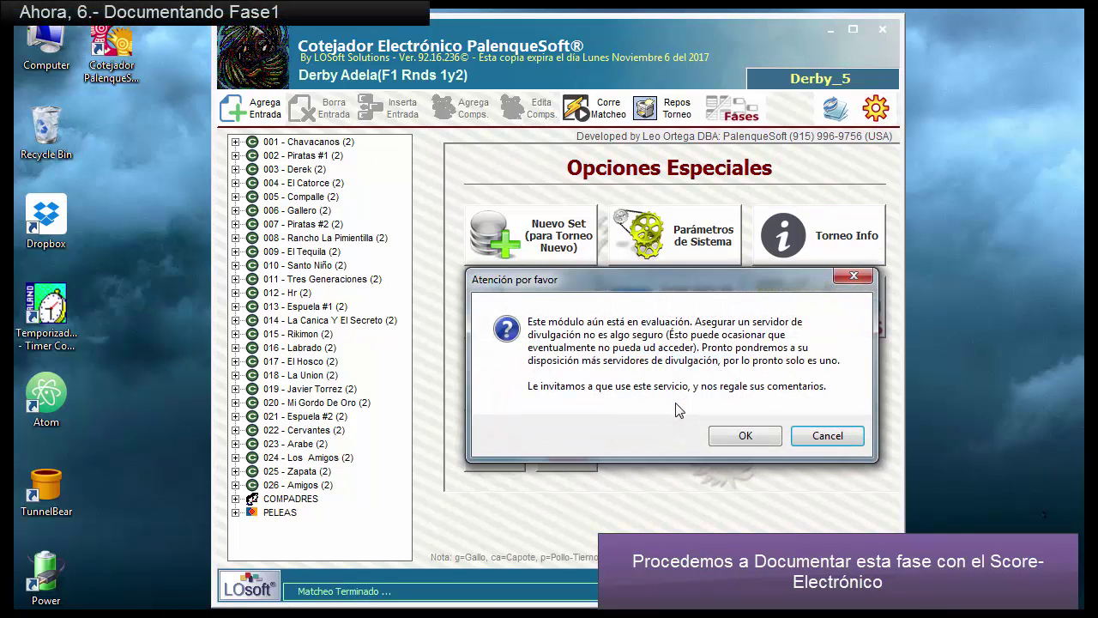
left_click(742, 435)
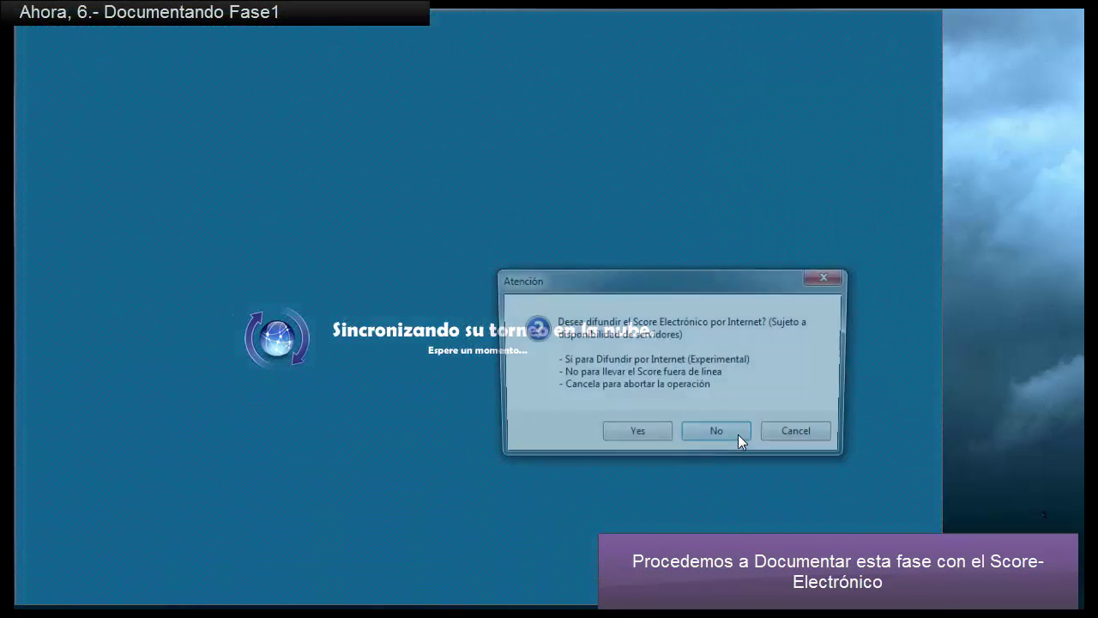
left_click(636, 432)
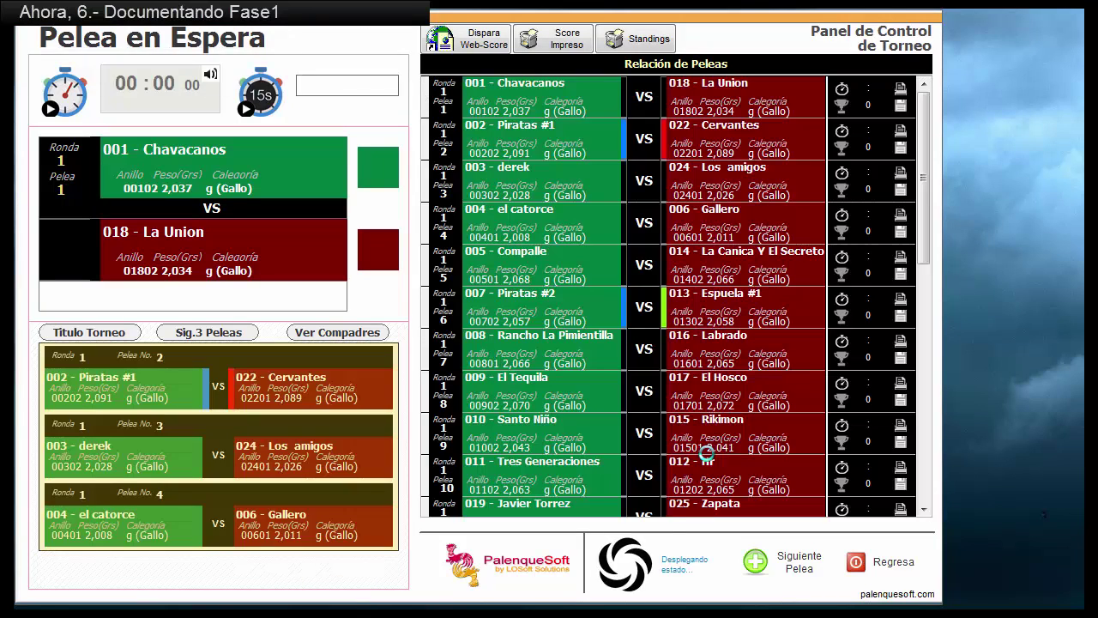
left_click(487, 50)
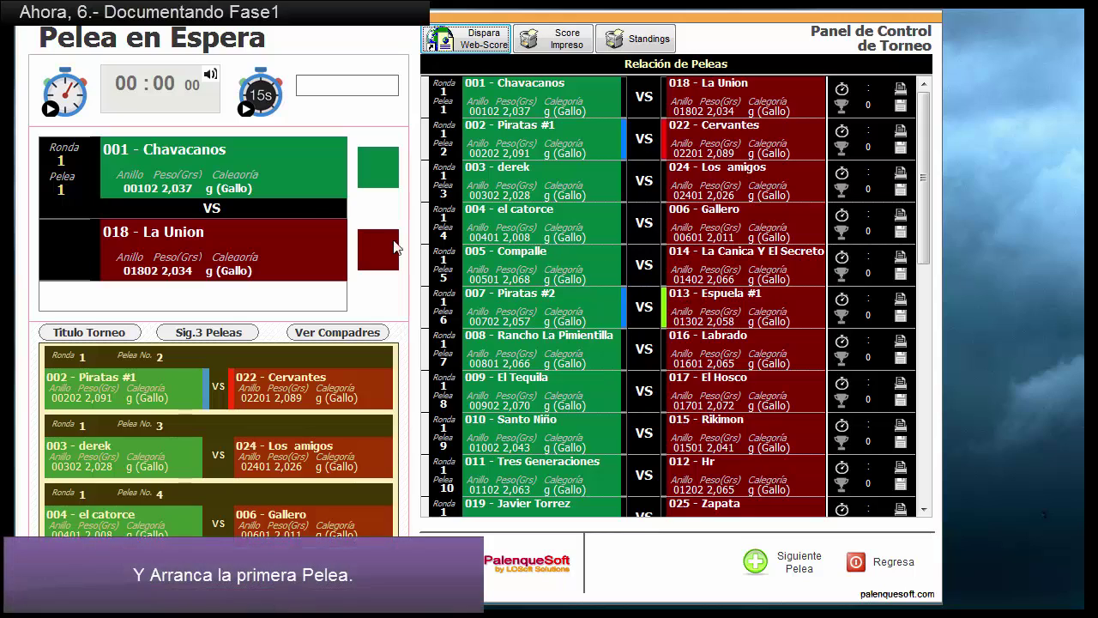
- Run the first fight, 001 Chavacanos versus 018 La Union, with the tournament title details displayed, and declare Chavacanos the winner
left_click(69, 96)
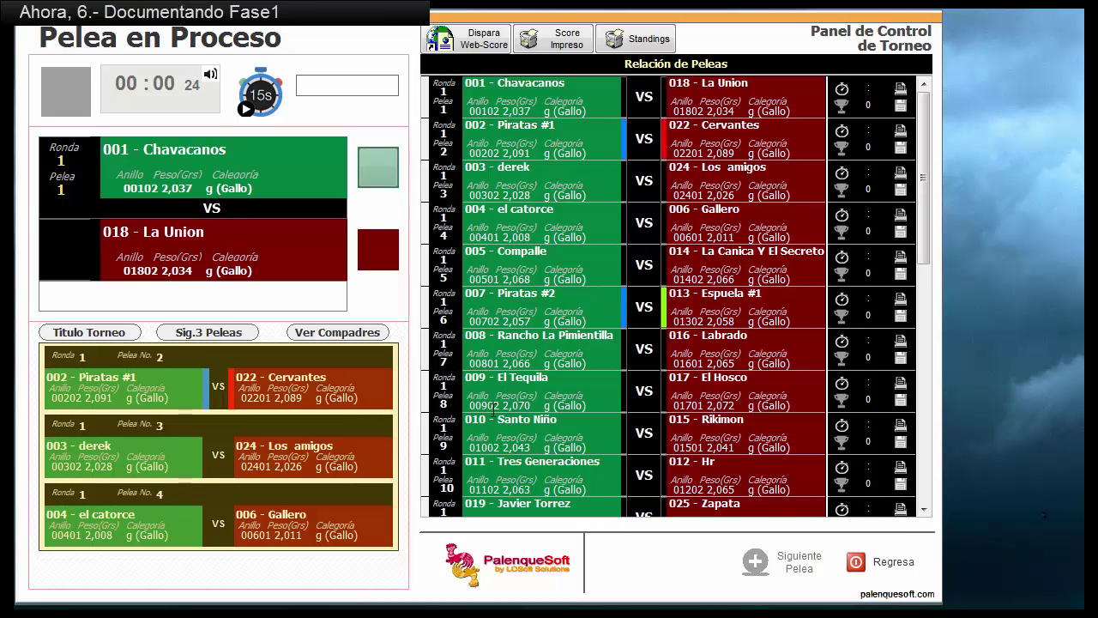
left_click(89, 332)
left_click(75, 335)
left_click(94, 334)
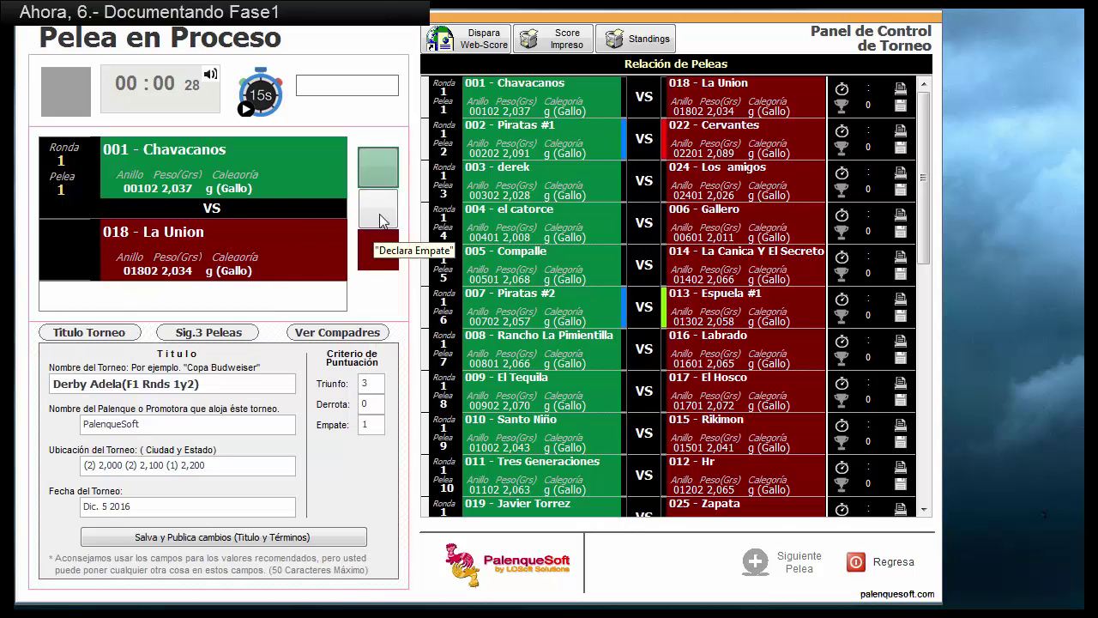
left_click(381, 170)
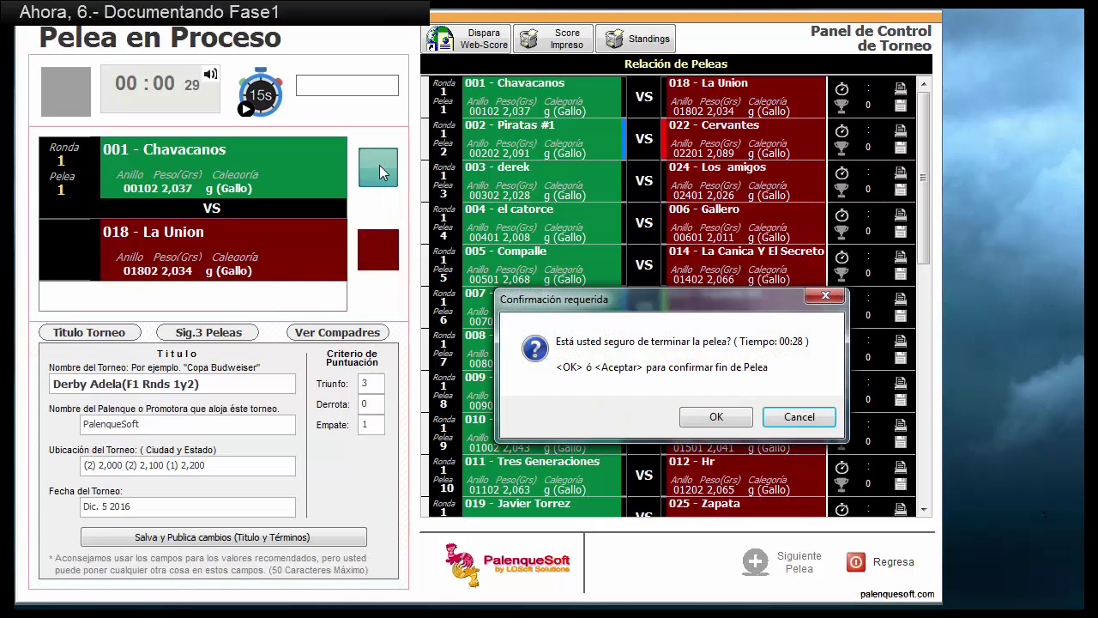
left_click(717, 419)
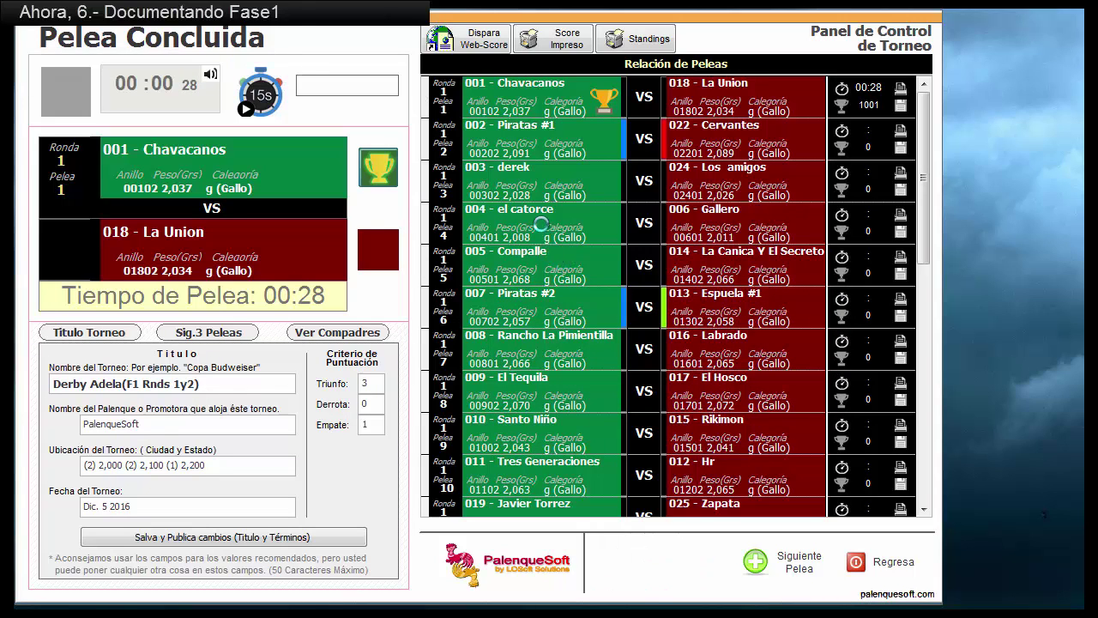